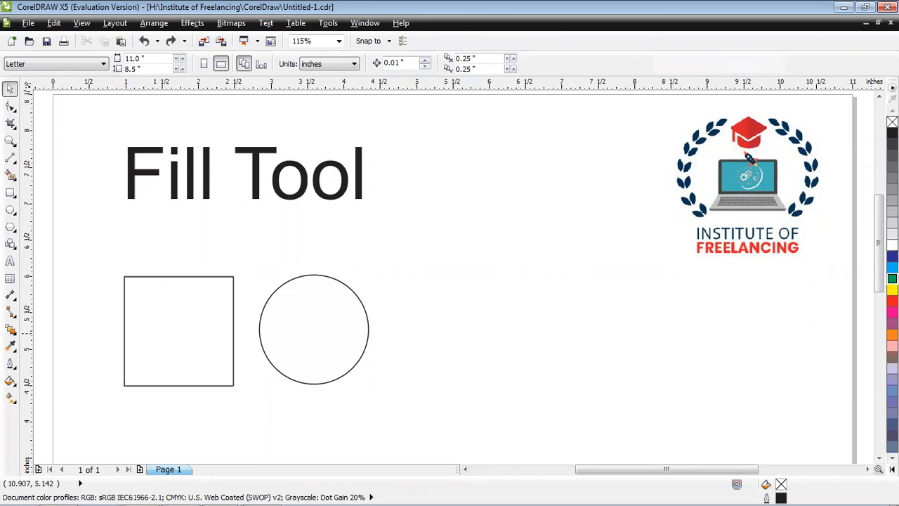
{"action": "left_click", "coordinate": [10, 382]}
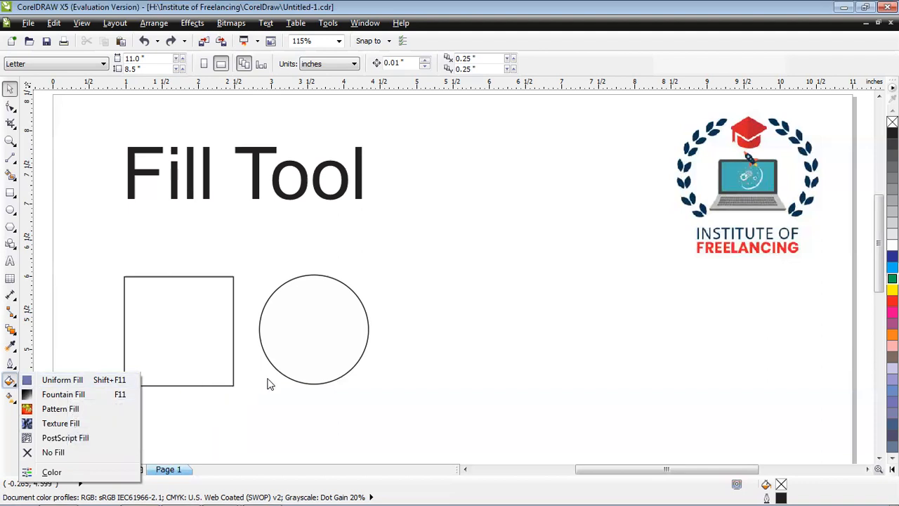
{"action": "left_click", "coordinate": [297, 379]}
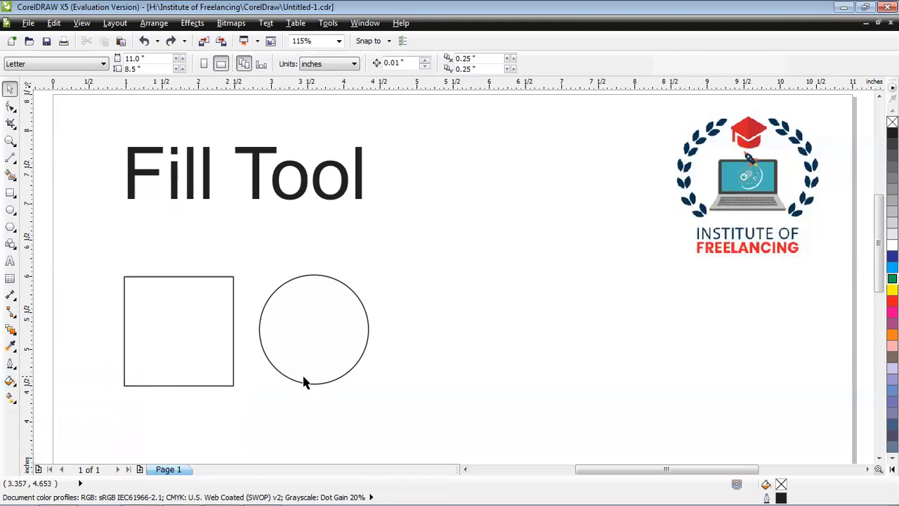
Fill the circle with orange (C0 M40 Y80 K0) from the color palette, and undo the fill.
{"action": "left_click", "coordinate": [313, 385]}
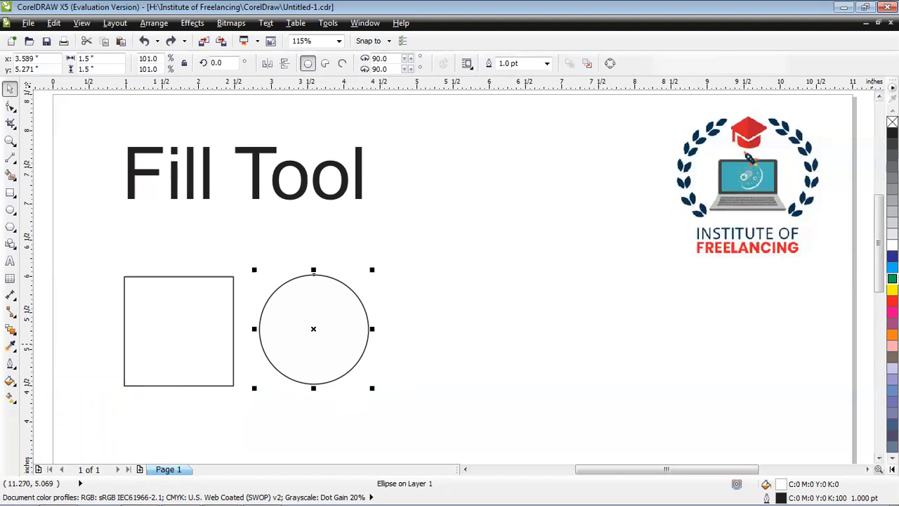
{"action": "left_click", "coordinate": [892, 468]}
{"action": "left_click", "coordinate": [876, 400]}
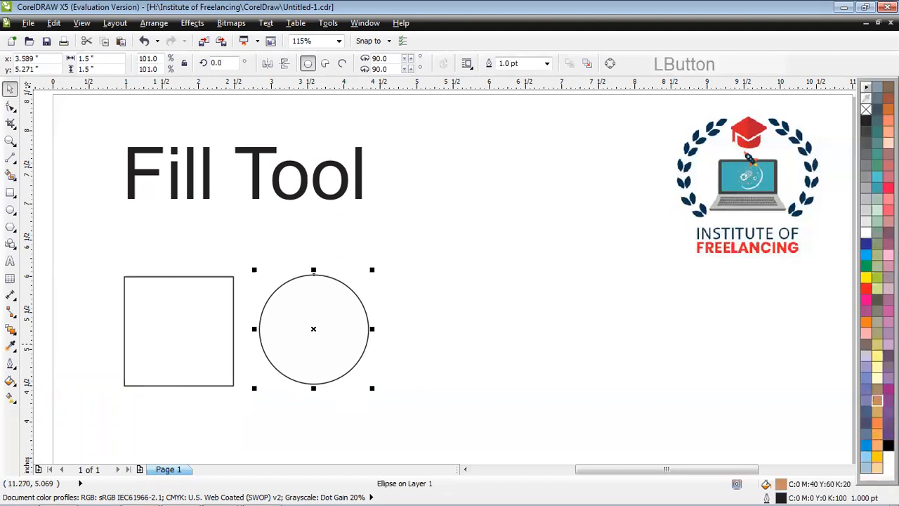
{"action": "left_click", "coordinate": [877, 433]}
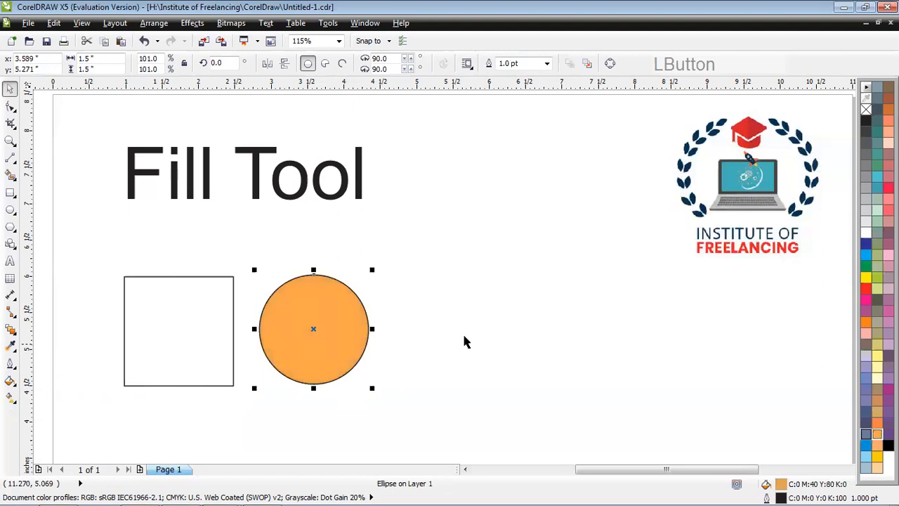
{"action": "left_click", "coordinate": [421, 314]}
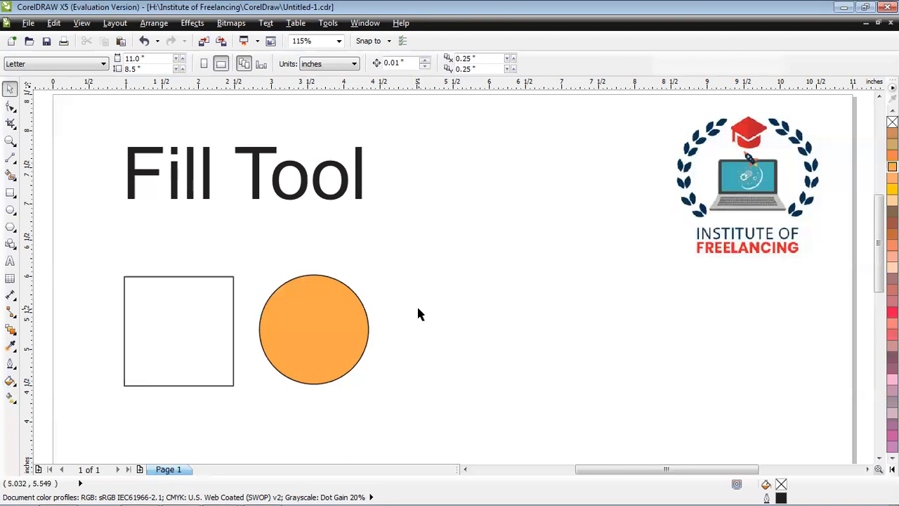
{"action": "key", "text": "ctrl+z"}
{"action": "key", "text": "ctrl+z"}
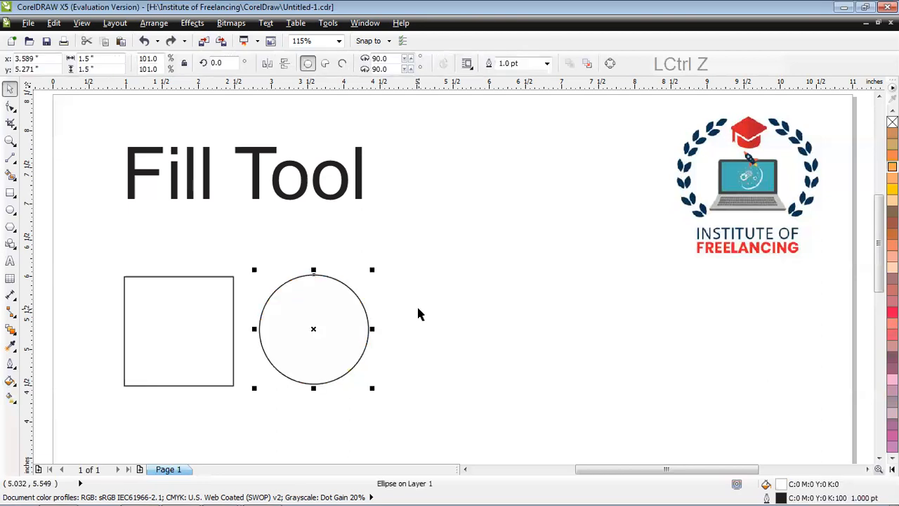
Apply a yellow Uniform Fill of C13 M0 Y100 K0 to the circle, and undo it.
{"action": "left_click", "coordinate": [11, 381]}
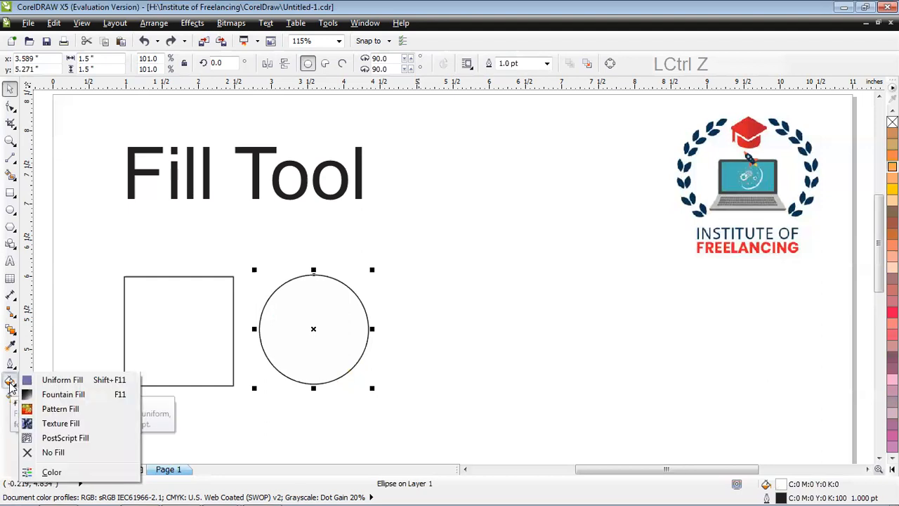
{"action": "left_click", "coordinate": [44, 387]}
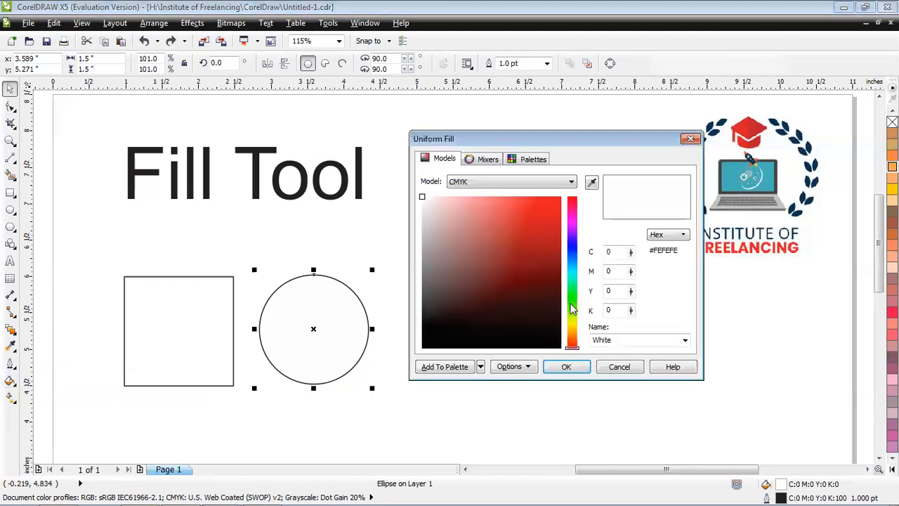
{"action": "left_click_drag", "start_coordinate": [576, 351], "coordinate": [577, 324]}
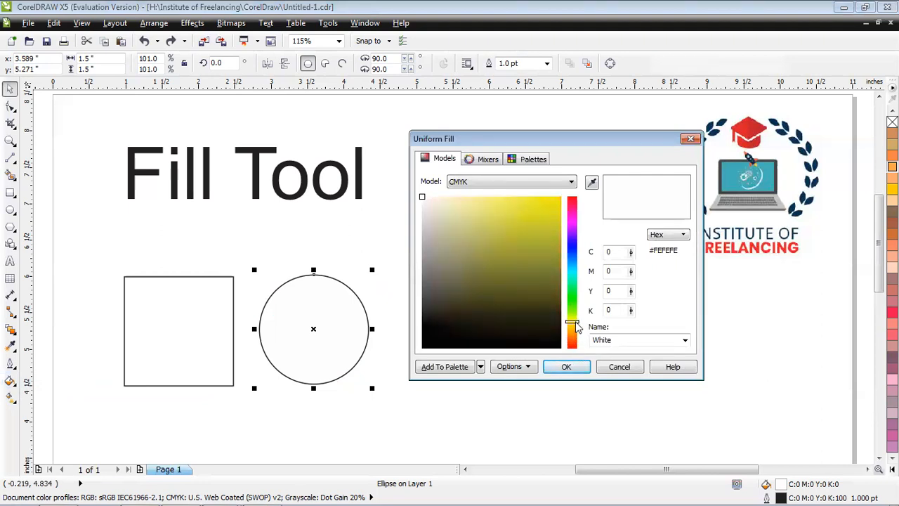
{"action": "left_click", "coordinate": [542, 207]}
{"action": "left_click", "coordinate": [548, 205]}
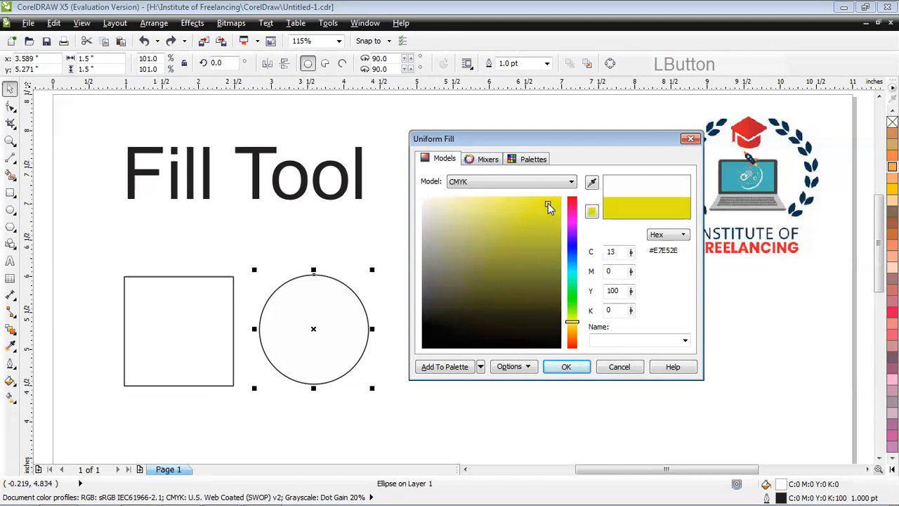
{"action": "left_click", "coordinate": [568, 368]}
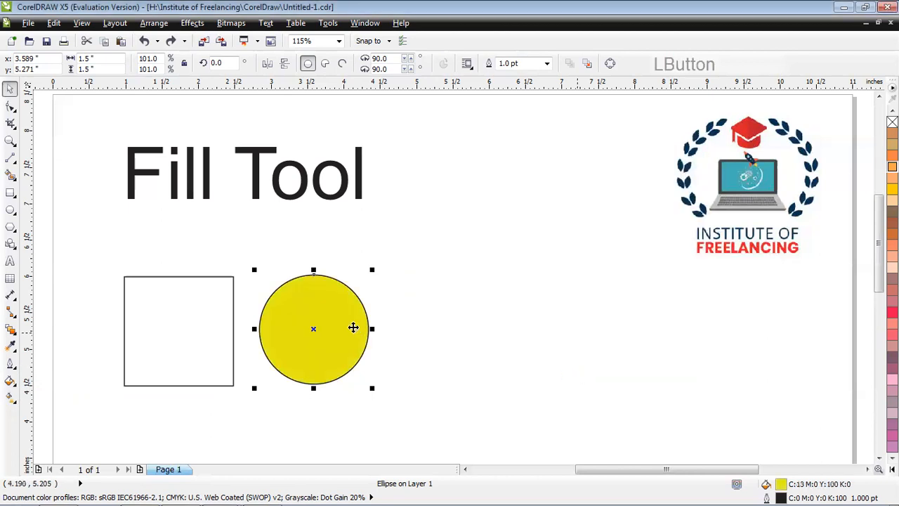
{"action": "left_click", "coordinate": [424, 311]}
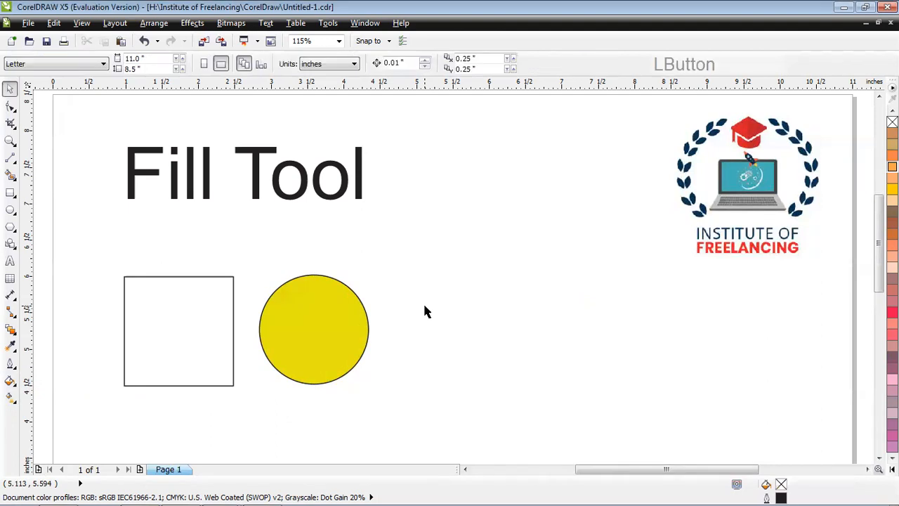
{"action": "key", "text": "ctrl+z"}
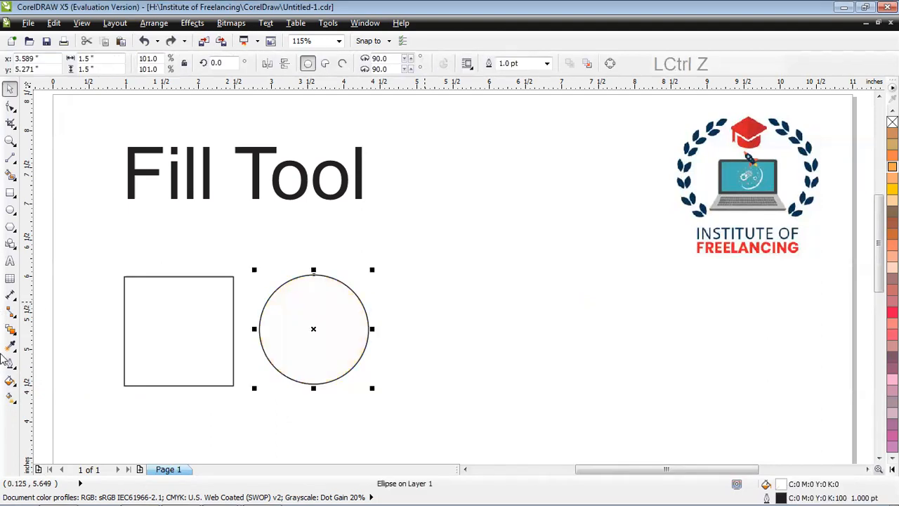
Set up a Linear two-color Fountain Fill for the circle, blending from red to yellow.
{"action": "left_click", "coordinate": [10, 382]}
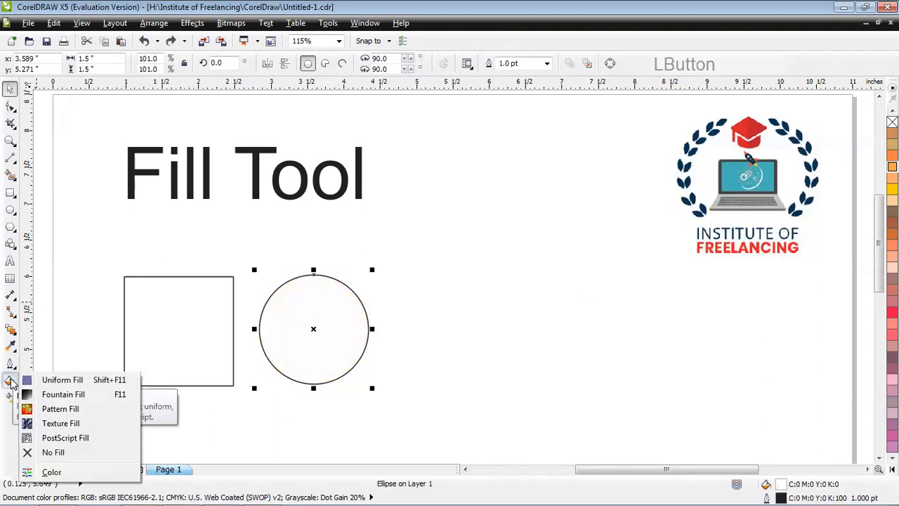
{"action": "left_click", "coordinate": [56, 394]}
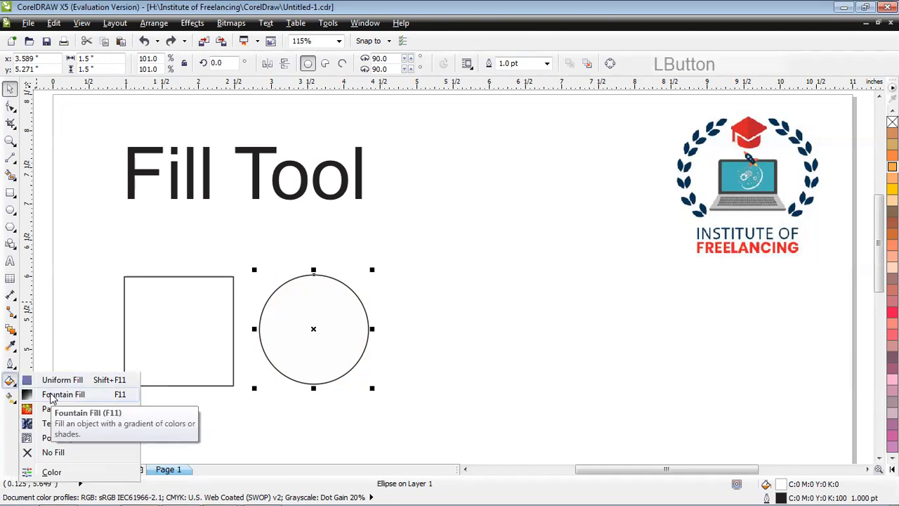
{"action": "left_click", "coordinate": [415, 137]}
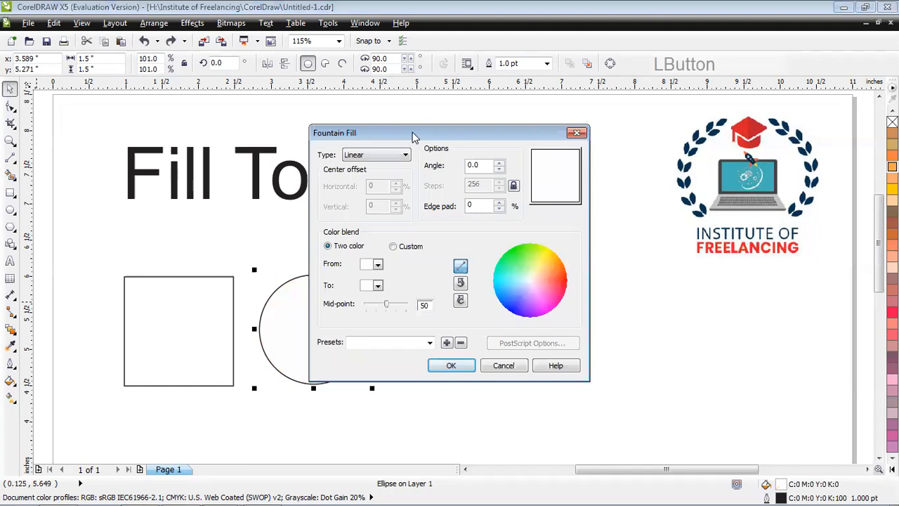
{"action": "left_click_drag", "start_coordinate": [413, 133], "coordinate": [482, 129]}
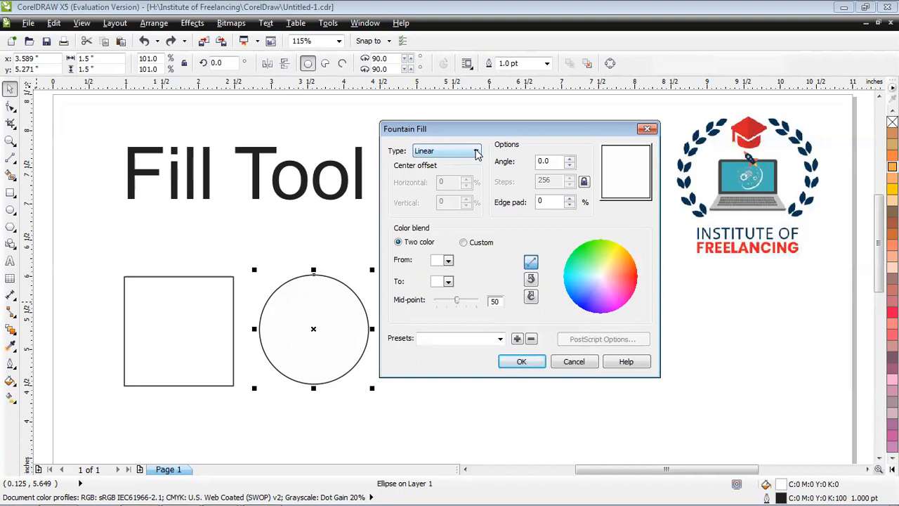
{"action": "left_click", "coordinate": [475, 151]}
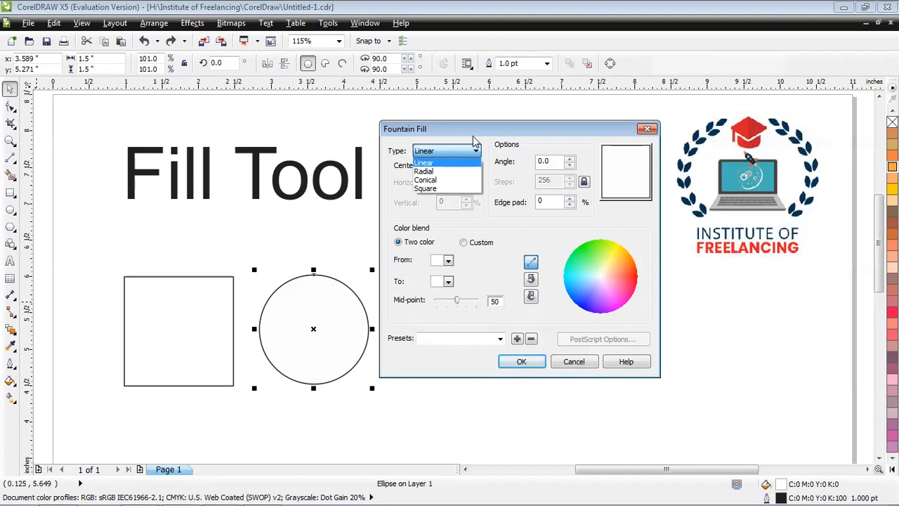
{"action": "left_click", "coordinate": [473, 131]}
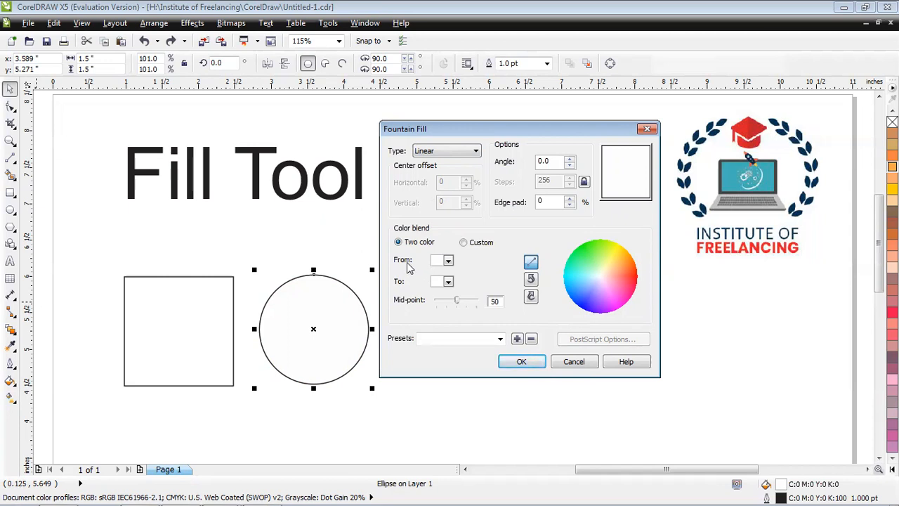
{"action": "left_click", "coordinate": [448, 261]}
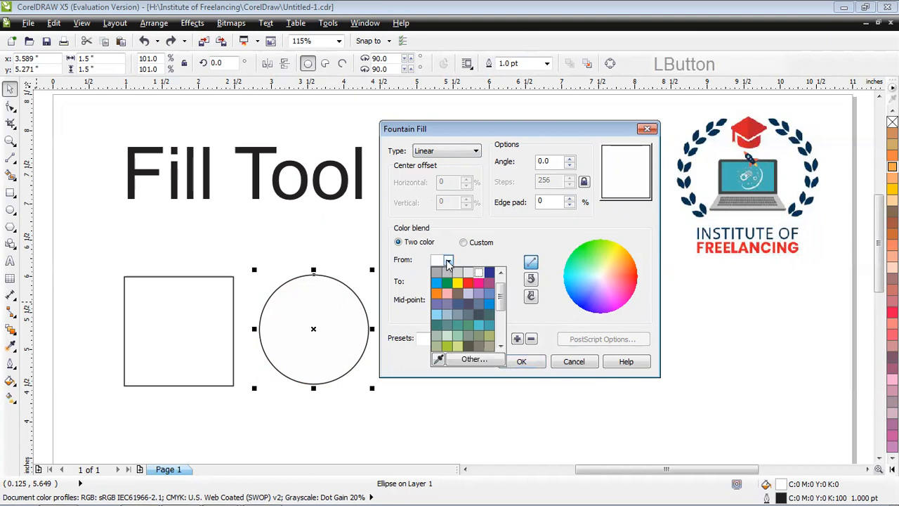
{"action": "left_click", "coordinate": [467, 284]}
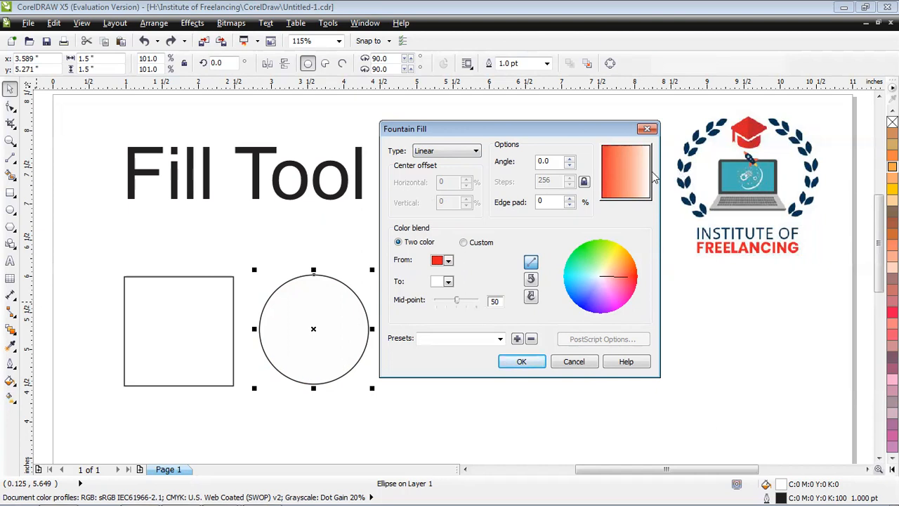
{"action": "left_click", "coordinate": [449, 281]}
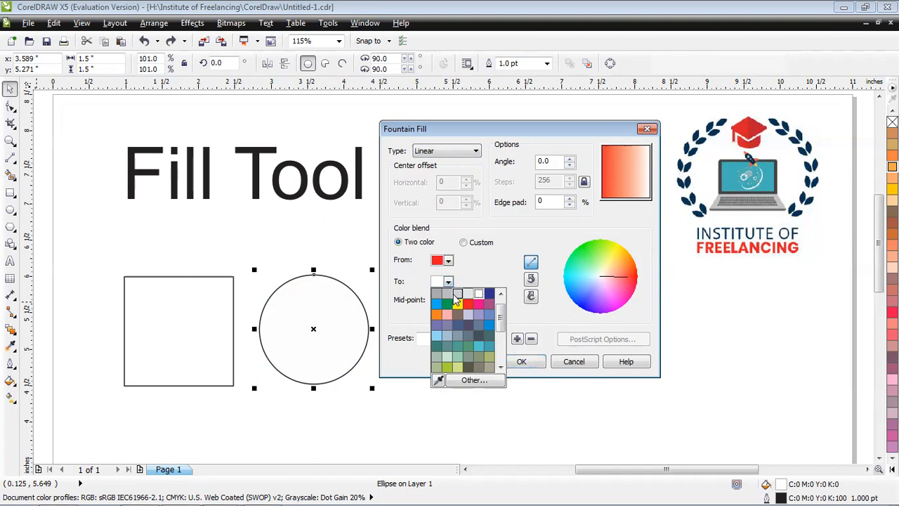
{"action": "left_click", "coordinate": [457, 303]}
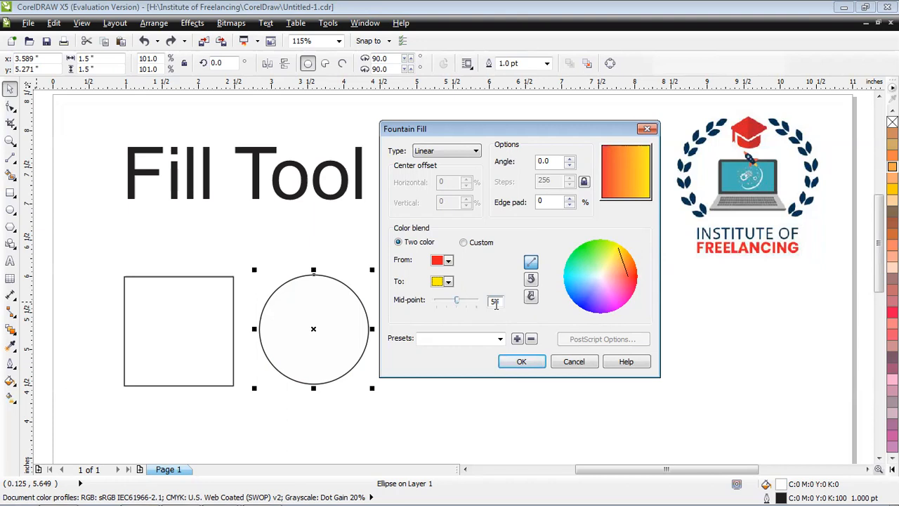
Try the gradient's mid-point at 15, return it to 49, and apply the fountain fill to the circle.
{"action": "left_click_drag", "start_coordinate": [456, 303], "coordinate": [442, 304]}
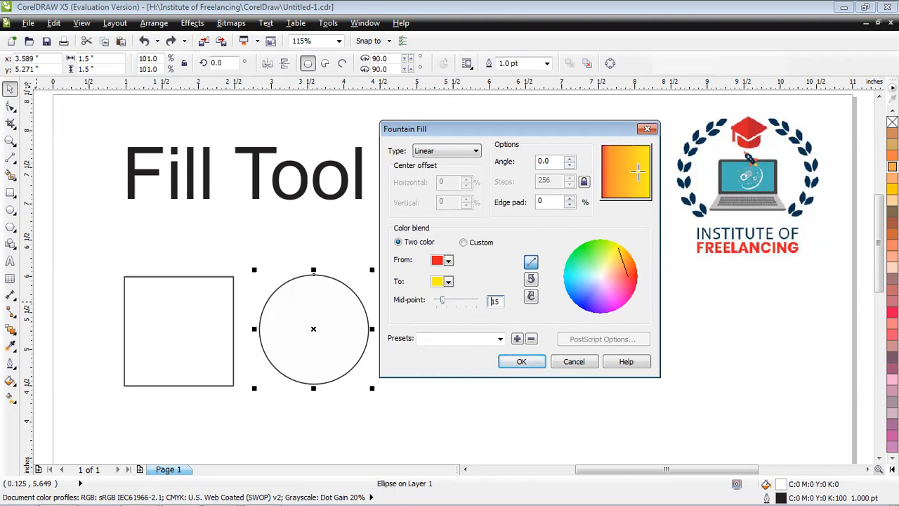
{"action": "mouse_move", "coordinate": [443, 301]}
{"action": "left_mouse_down"}
{"action": "mouse_move", "coordinate": [473, 303]}
{"action": "mouse_move", "coordinate": [458, 304]}
{"action": "left_mouse_up"}
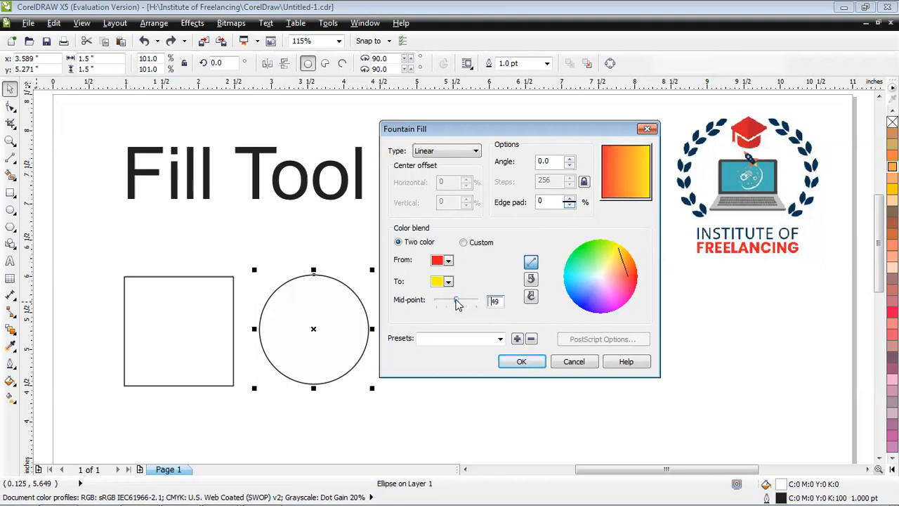
{"action": "double_click", "coordinate": [491, 302]}
{"action": "type", "text": "50"}
{"action": "left_click", "coordinate": [523, 362]}
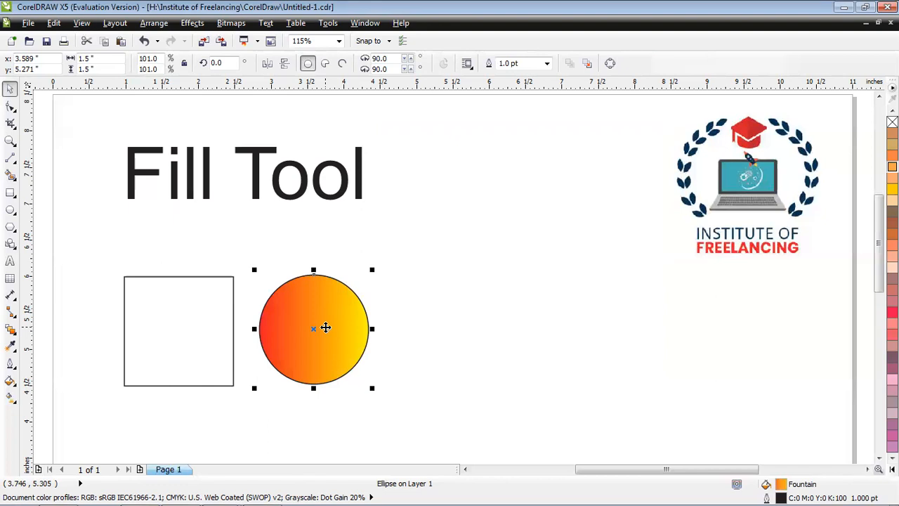
Reverse the circle's fountain fill colors so that it blends from yellow to red.
{"action": "key", "text": "F11"}
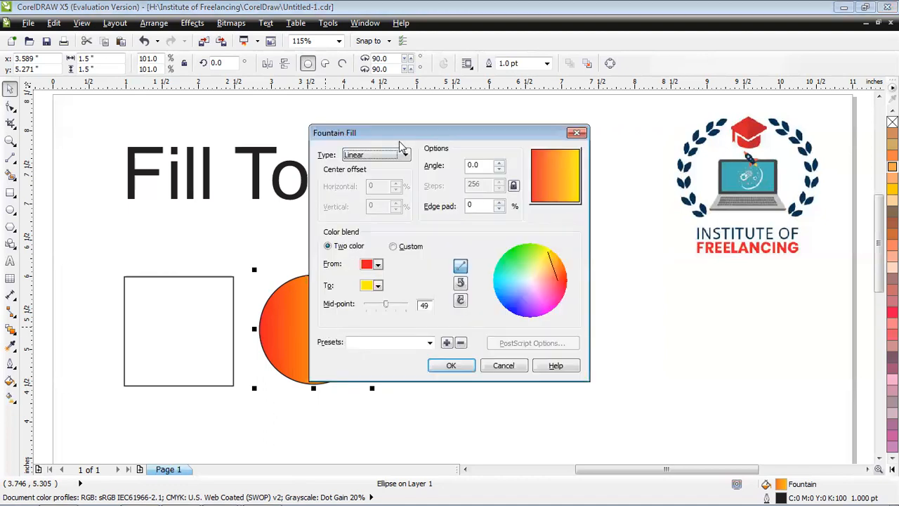
{"action": "left_click", "coordinate": [406, 136]}
{"action": "left_click_drag", "start_coordinate": [405, 136], "coordinate": [488, 153]}
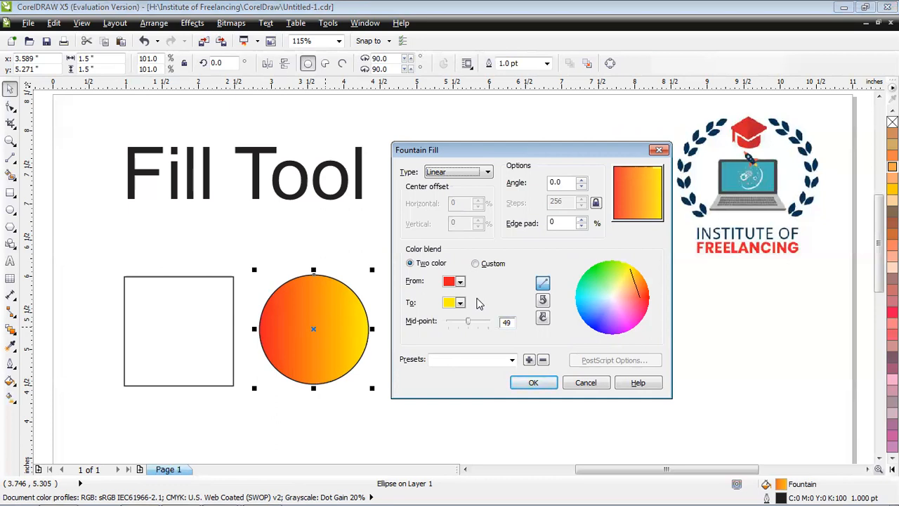
{"action": "left_click", "coordinate": [460, 281]}
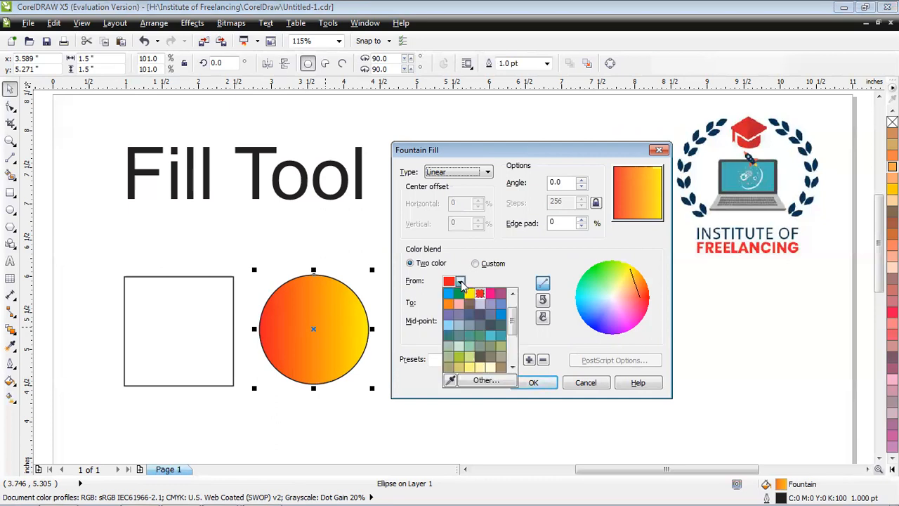
{"action": "left_click", "coordinate": [470, 295]}
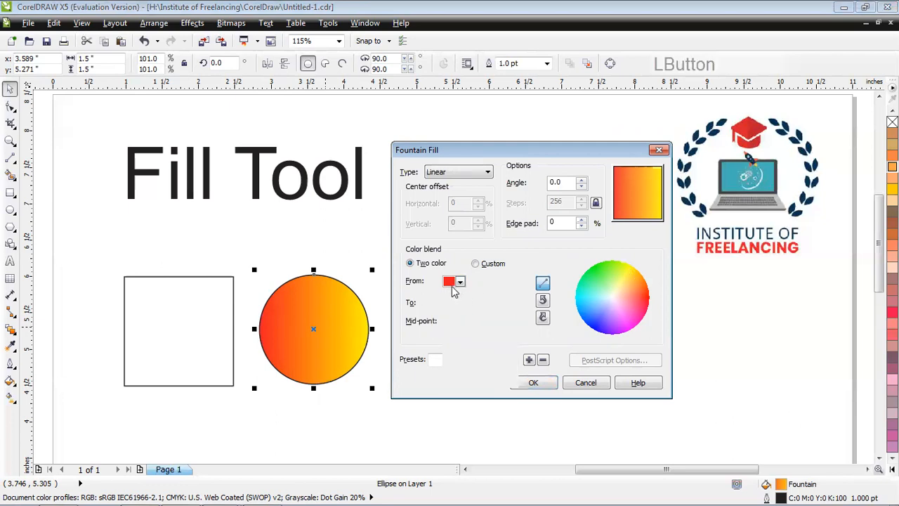
{"action": "left_click", "coordinate": [460, 302]}
{"action": "left_click", "coordinate": [479, 315]}
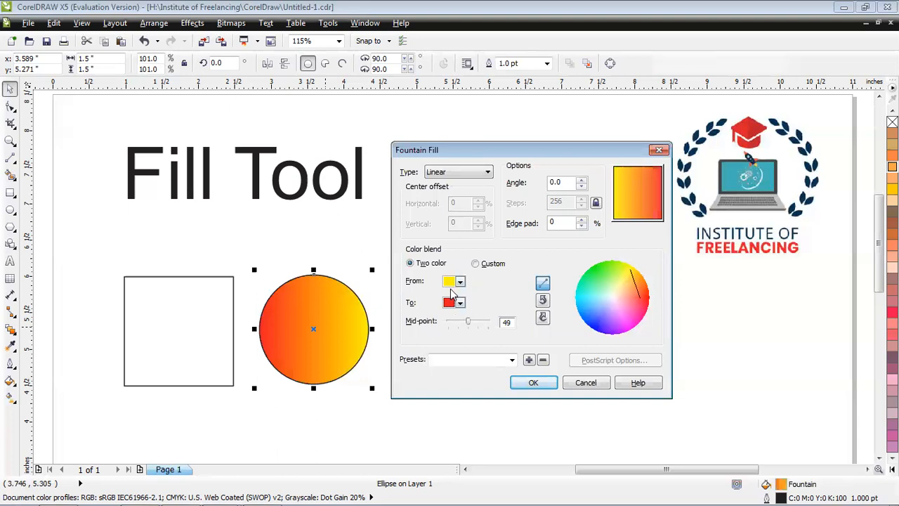
Set the fountain fill's angle to 90 and apply it to the circle.
{"action": "double_click", "coordinate": [561, 182]}
{"action": "type", "text": "90"}
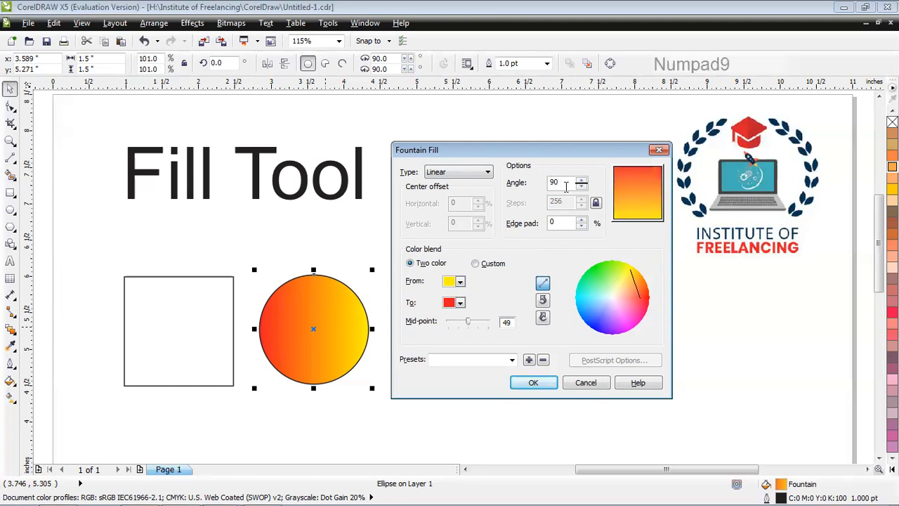
{"action": "left_click", "coordinate": [551, 383]}
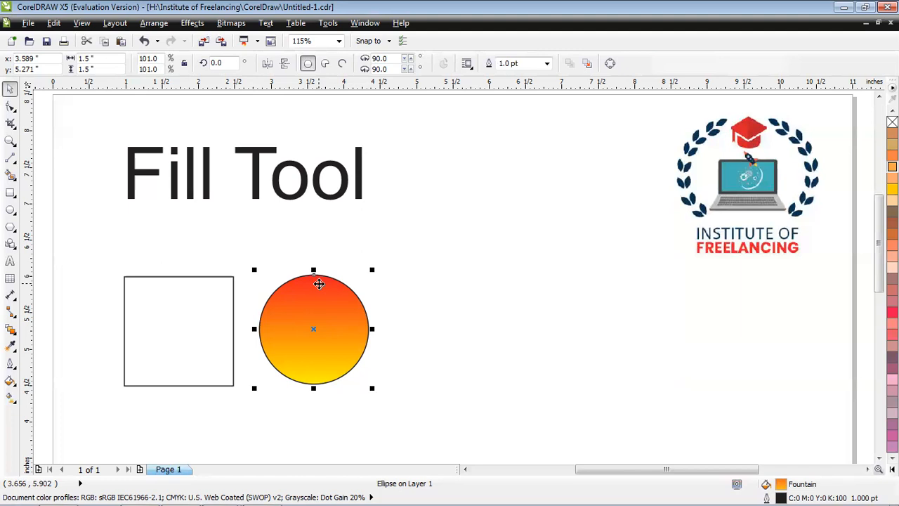
Try the circle's fountain fill at an angle of about -21.3, apply it, and undo the change.
{"action": "left_click", "coordinate": [10, 380]}
{"action": "left_click", "coordinate": [52, 396]}
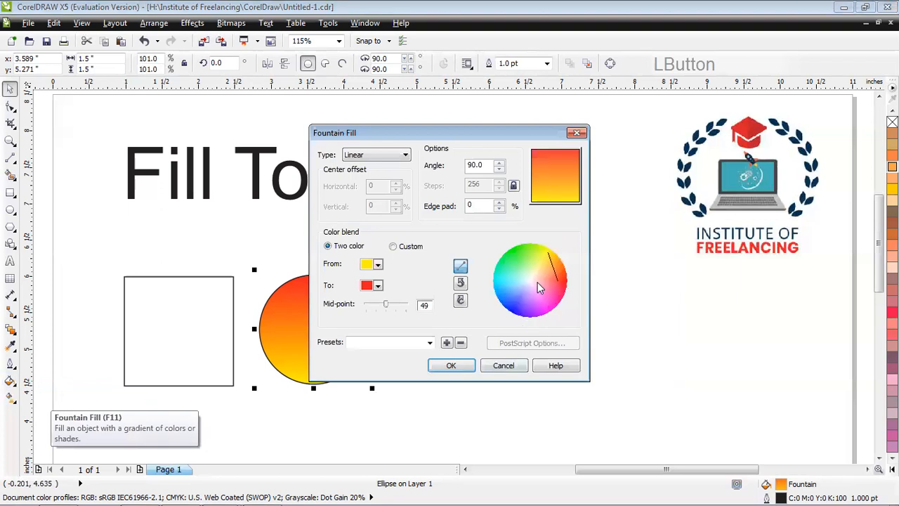
{"action": "left_click_drag", "start_coordinate": [478, 142], "coordinate": [556, 151]}
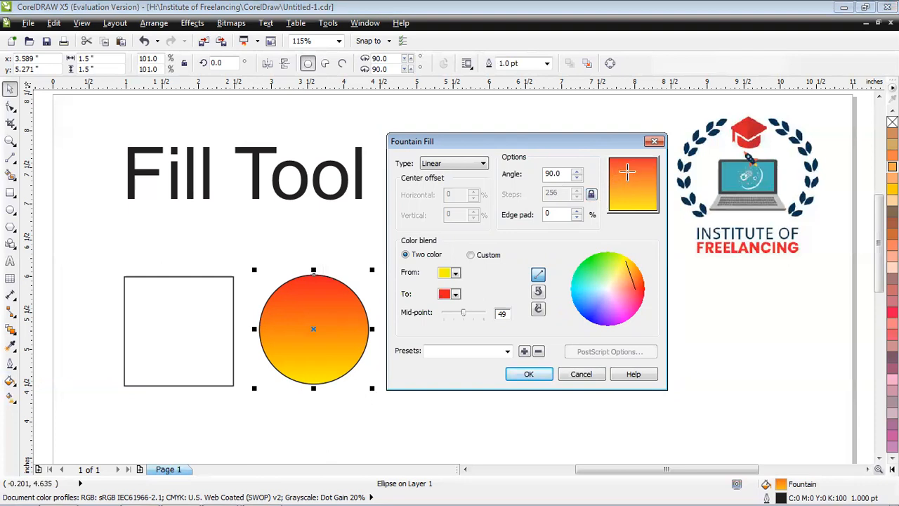
{"action": "left_click_drag", "start_coordinate": [623, 168], "coordinate": [644, 188]}
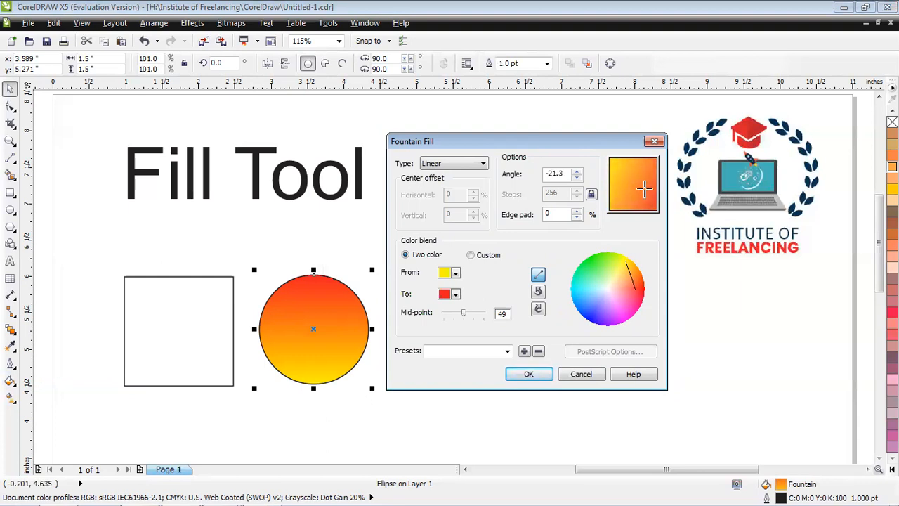
{"action": "left_click", "coordinate": [528, 375]}
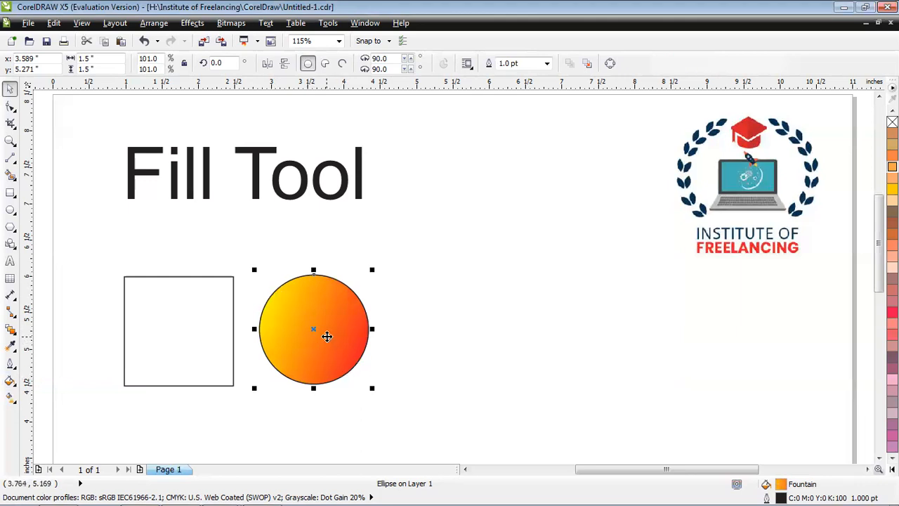
{"action": "key", "text": "ctrl+z"}
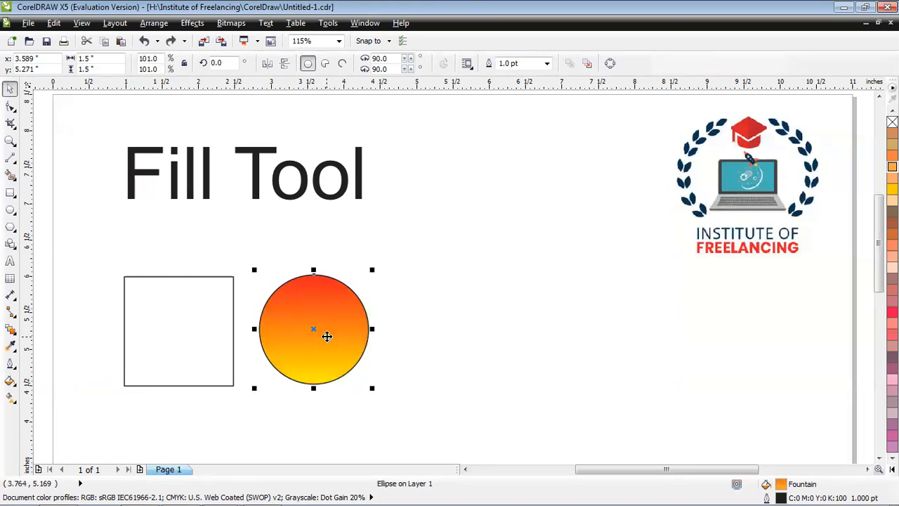
Reopen the circle's fountain fill settings and set the linear gradient's angle to 0.
{"action": "key", "text": "F11"}
{"action": "left_click", "coordinate": [455, 141]}
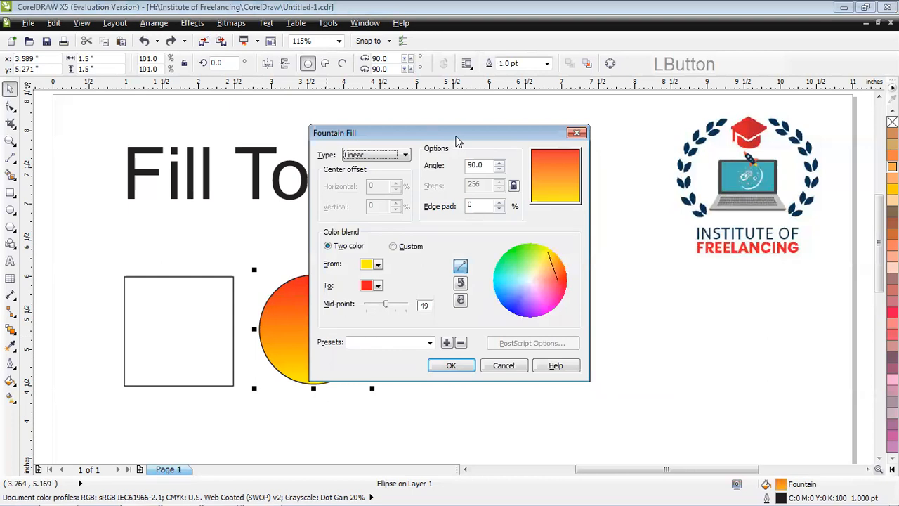
{"action": "left_click_drag", "start_coordinate": [455, 142], "coordinate": [560, 146]}
{"action": "left_click_drag", "start_coordinate": [596, 170], "coordinate": [559, 170]}
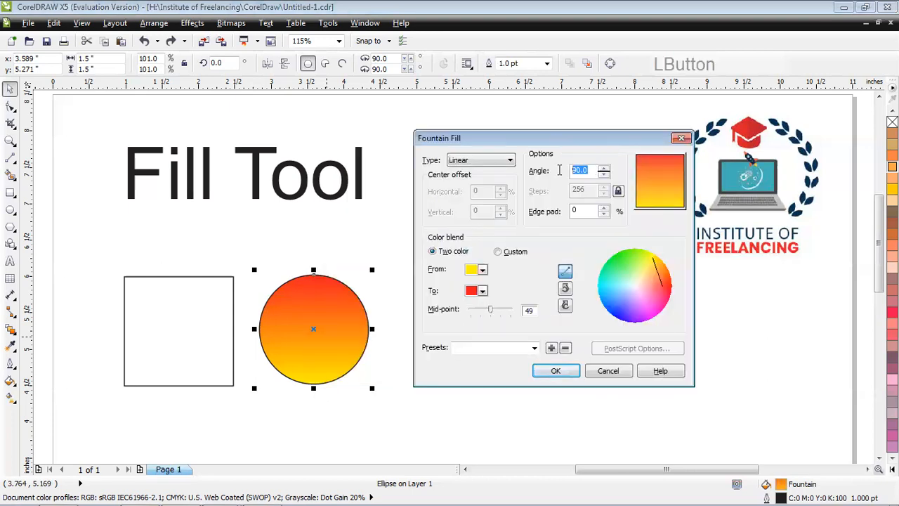
{"action": "type", "text": "0"}
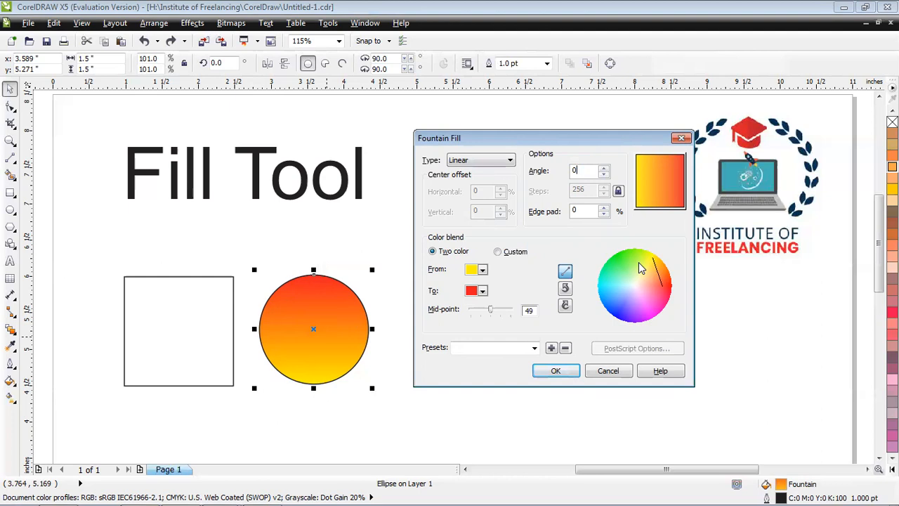
{"action": "left_click", "coordinate": [574, 248]}
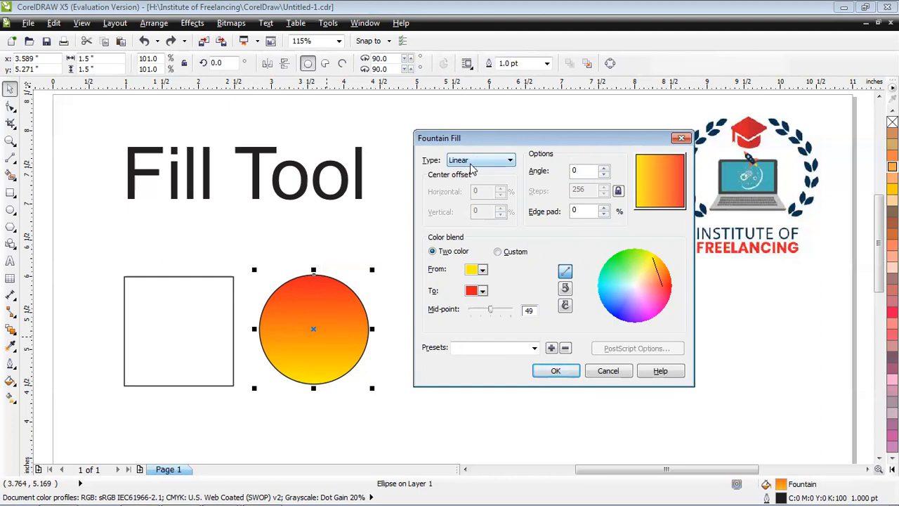
Choose the Barber Pole fountain fill preset and apply it to the circle.
{"action": "left_click", "coordinate": [534, 348]}
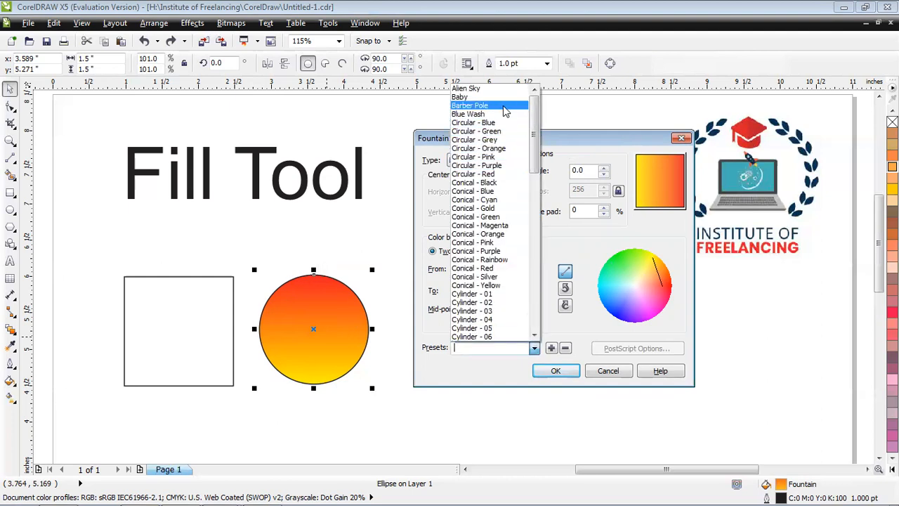
{"action": "left_click", "coordinate": [492, 105]}
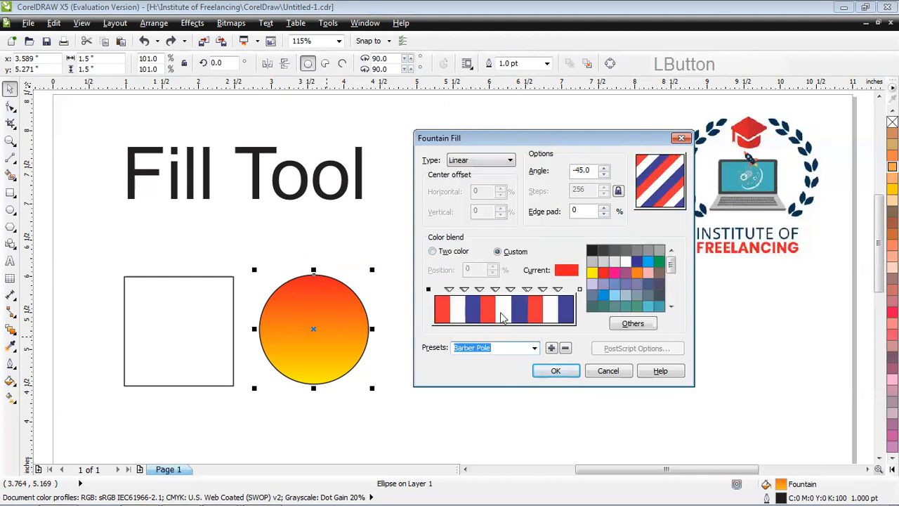
{"action": "left_click", "coordinate": [562, 375]}
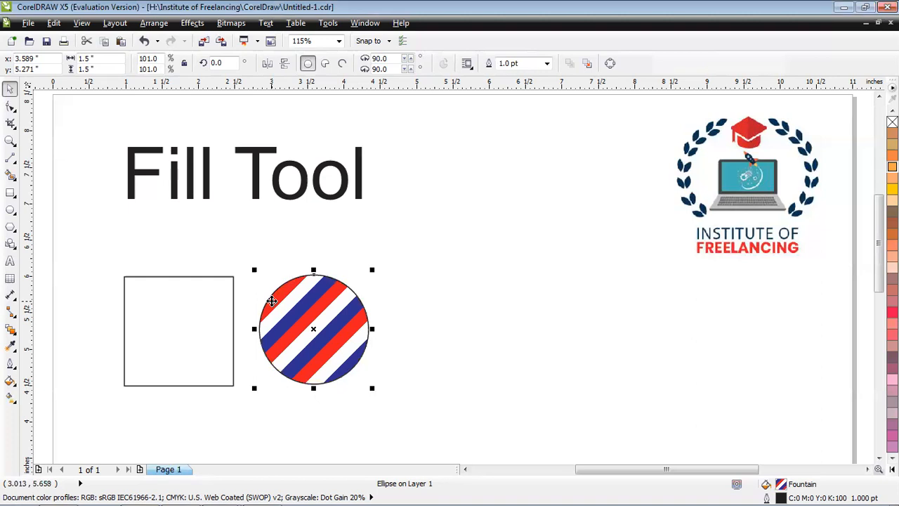
Review the fountain fill presets without changing the fill, and undo the circle's Barber Pole fill.
{"action": "key", "text": "F11"}
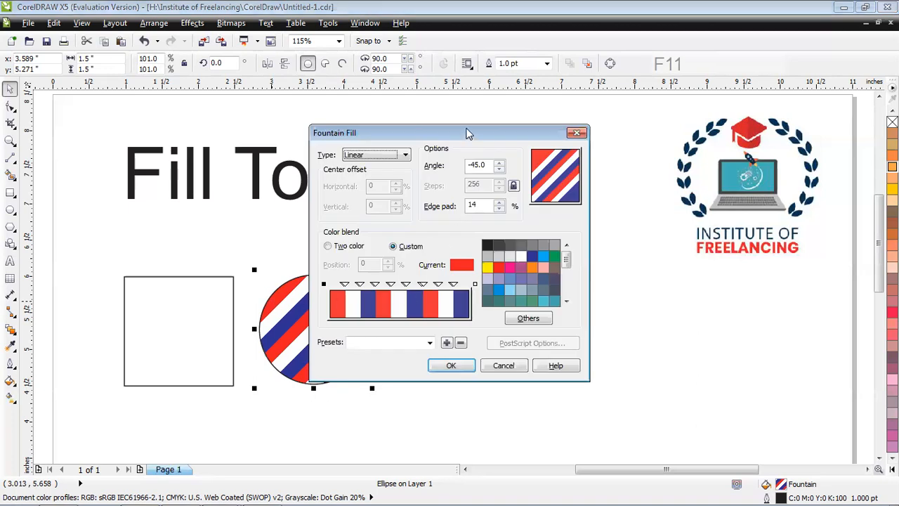
{"action": "left_click_drag", "start_coordinate": [469, 133], "coordinate": [552, 132]}
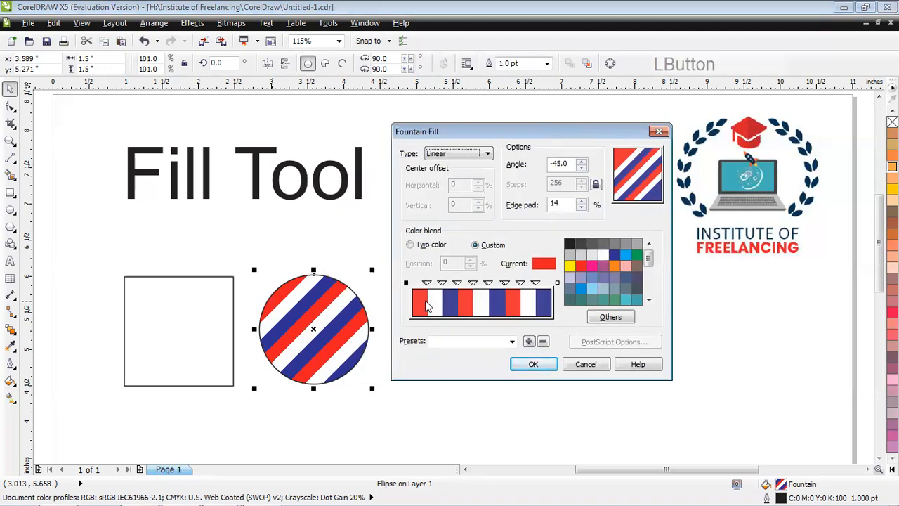
{"action": "left_click", "coordinate": [512, 342]}
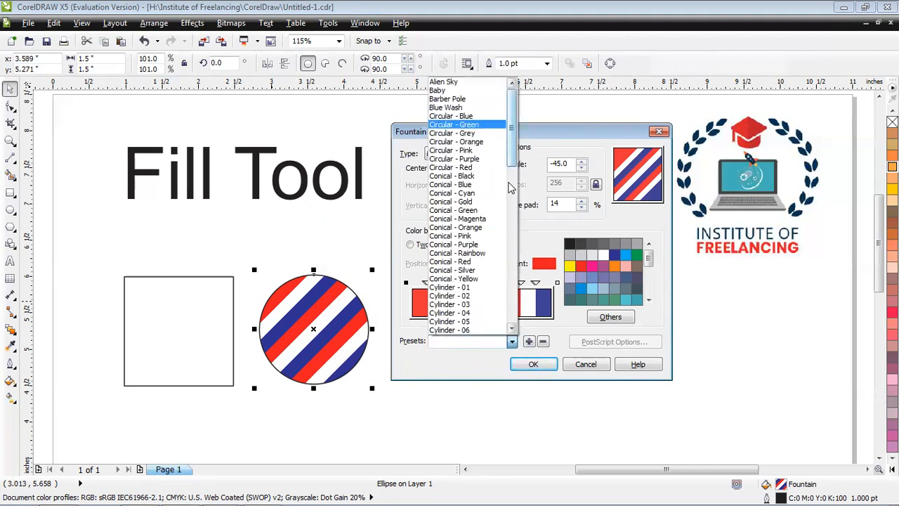
{"action": "left_click", "coordinate": [551, 336]}
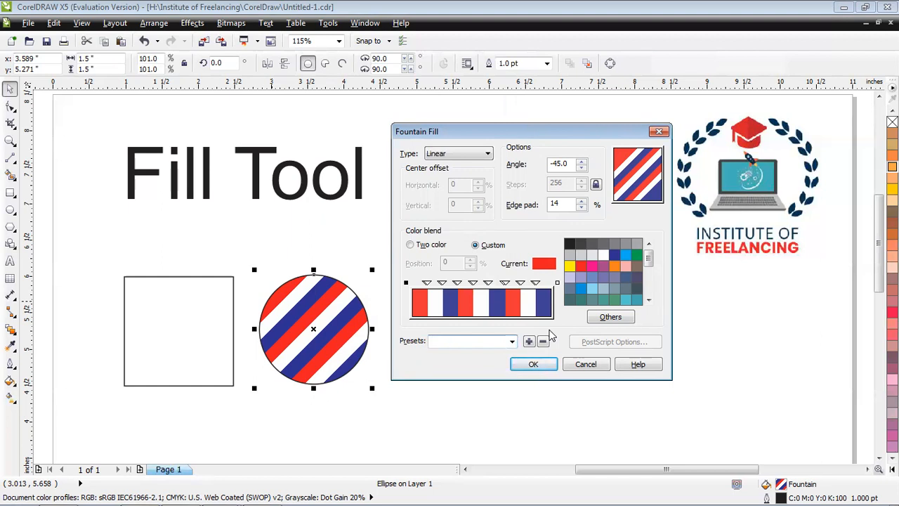
{"action": "left_click", "coordinate": [572, 371]}
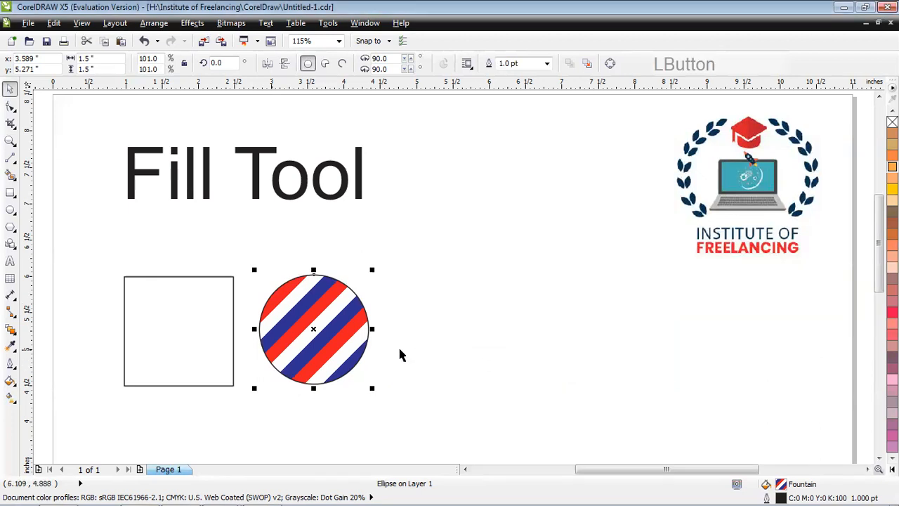
{"action": "key", "text": "ctrl+z"}
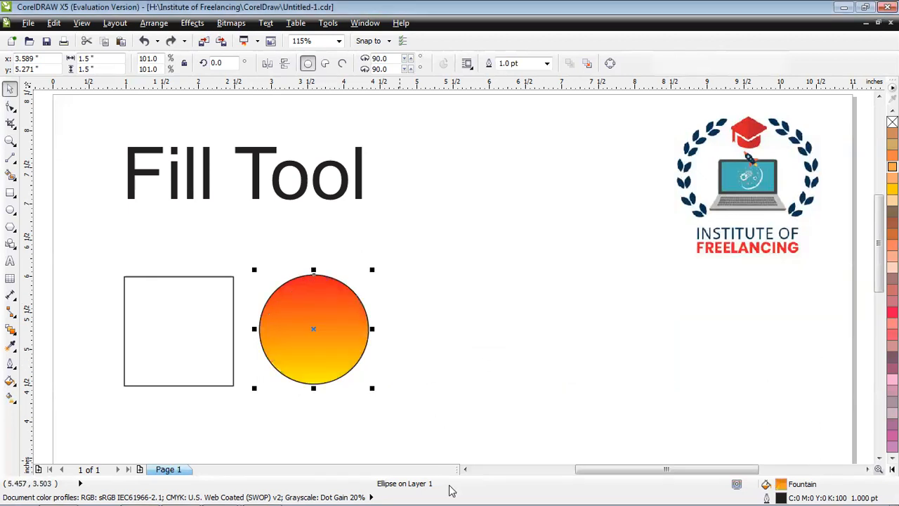
{"action": "left_click", "coordinate": [495, 489]}
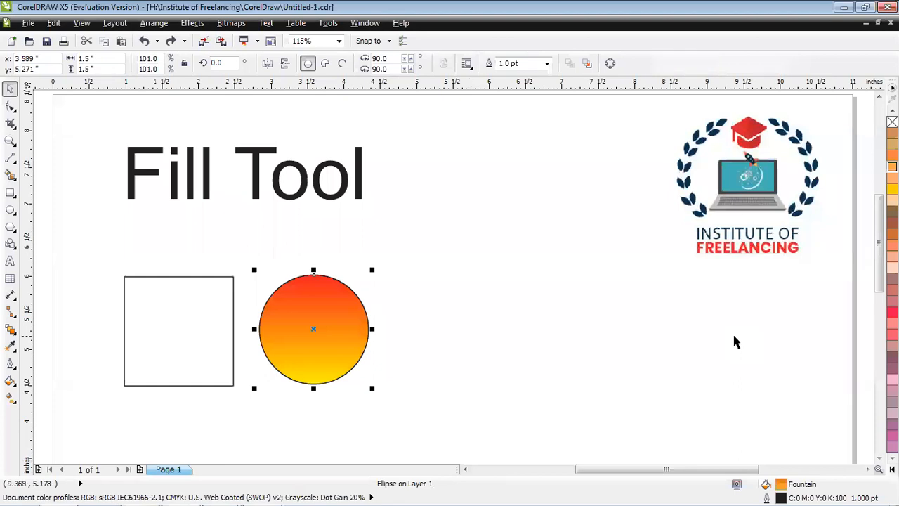
Reopen the circle's fountain fill settings and switch the color blend from Two color to Custom.
{"action": "key", "text": "F11"}
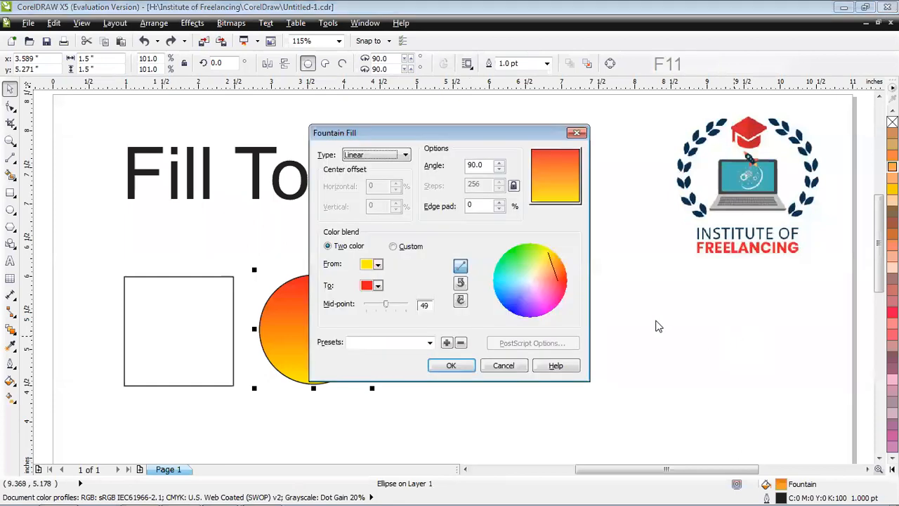
{"action": "left_click", "coordinate": [419, 132]}
{"action": "left_click_drag", "start_coordinate": [420, 132], "coordinate": [493, 134]}
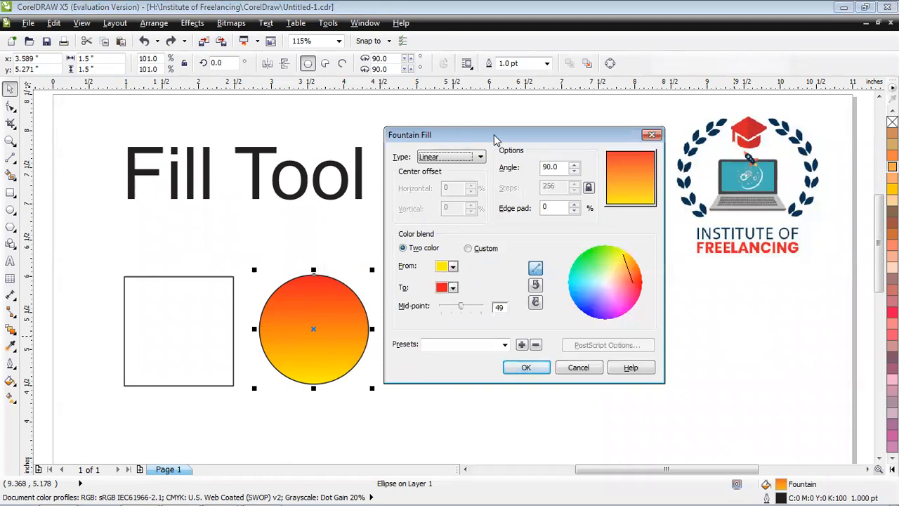
{"action": "left_click", "coordinate": [453, 268]}
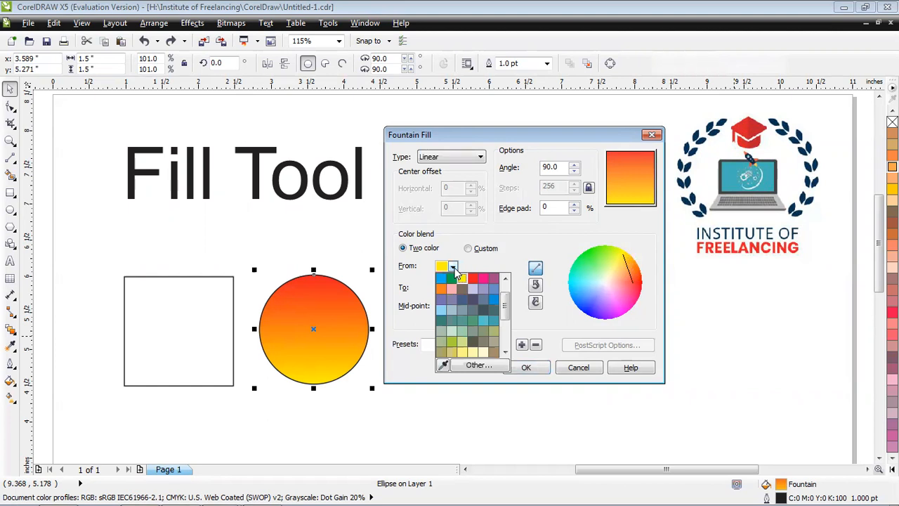
{"action": "left_click", "coordinate": [469, 267]}
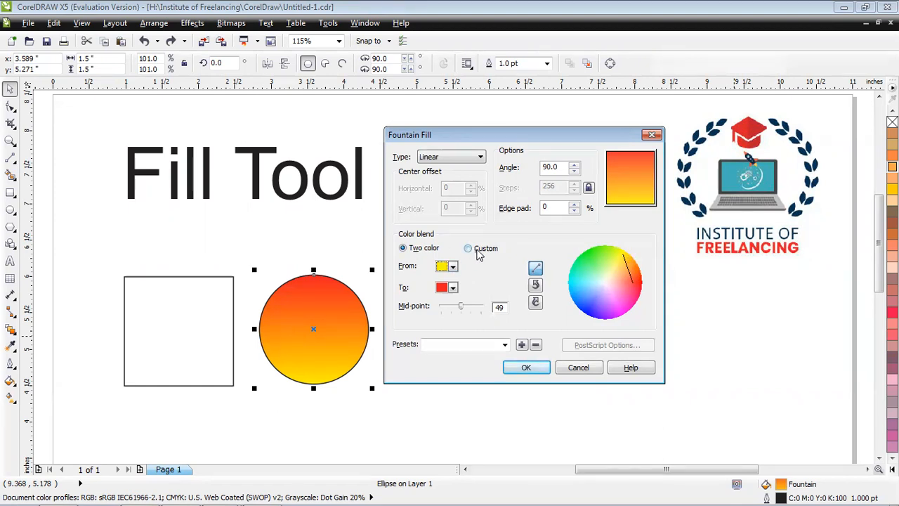
{"action": "left_click", "coordinate": [478, 254]}
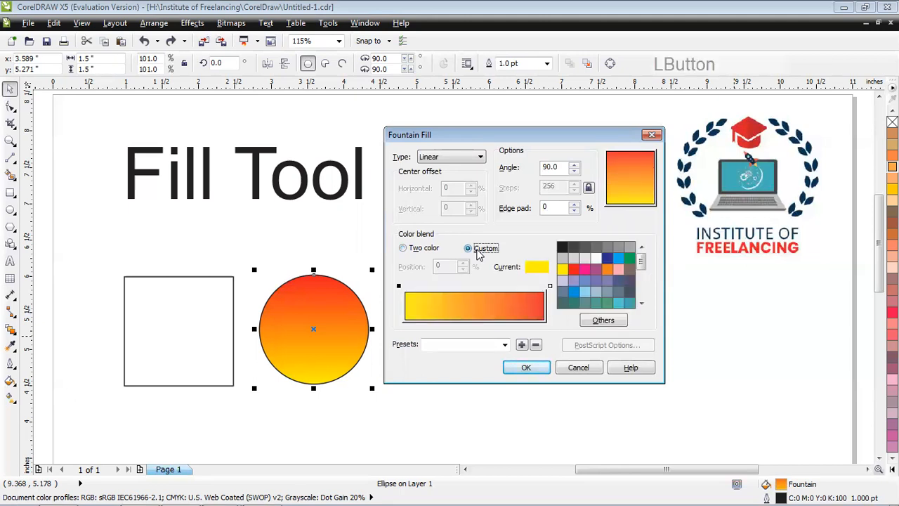
Try white as the custom gradient's end color at position 100, and set it to green.
{"action": "left_click", "coordinate": [399, 287]}
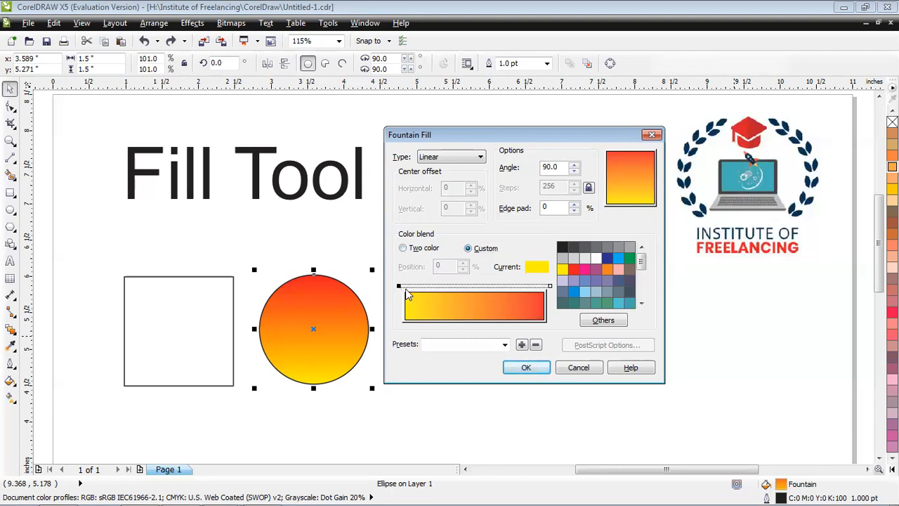
{"action": "left_click", "coordinate": [550, 288]}
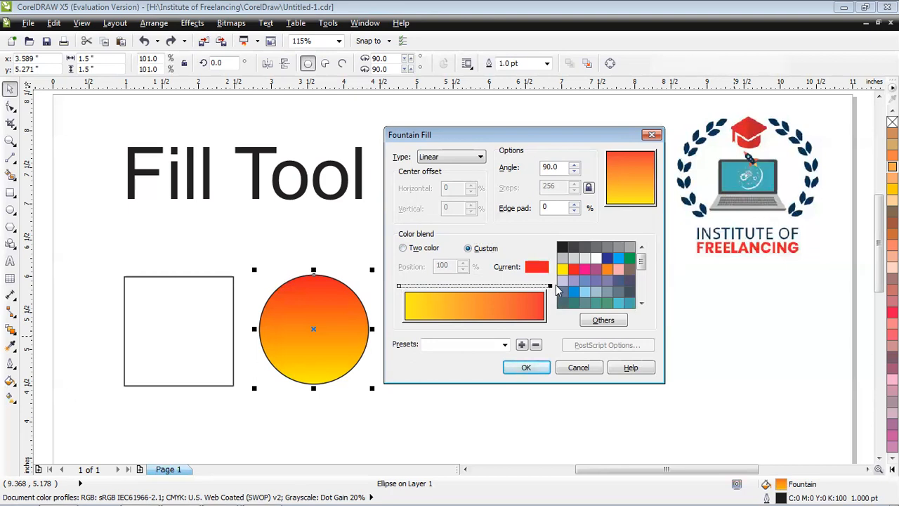
{"action": "left_click", "coordinate": [595, 260]}
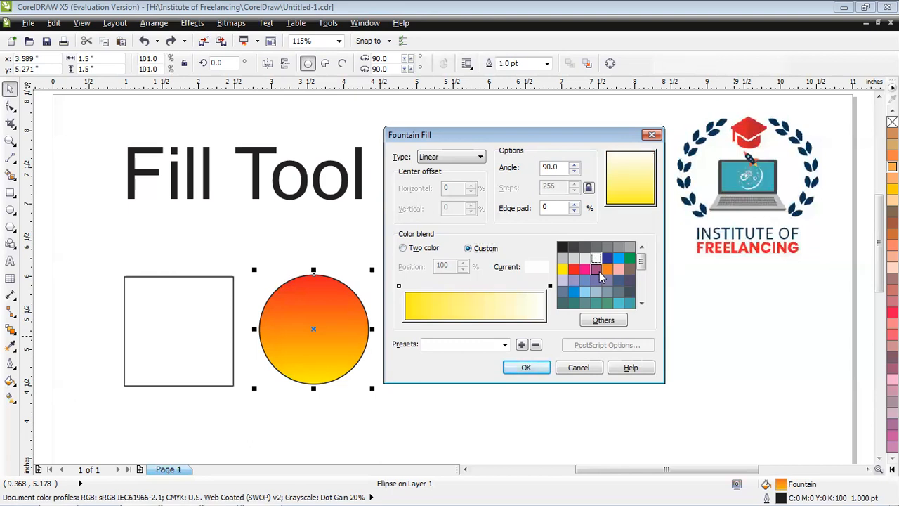
{"action": "left_click", "coordinate": [629, 259]}
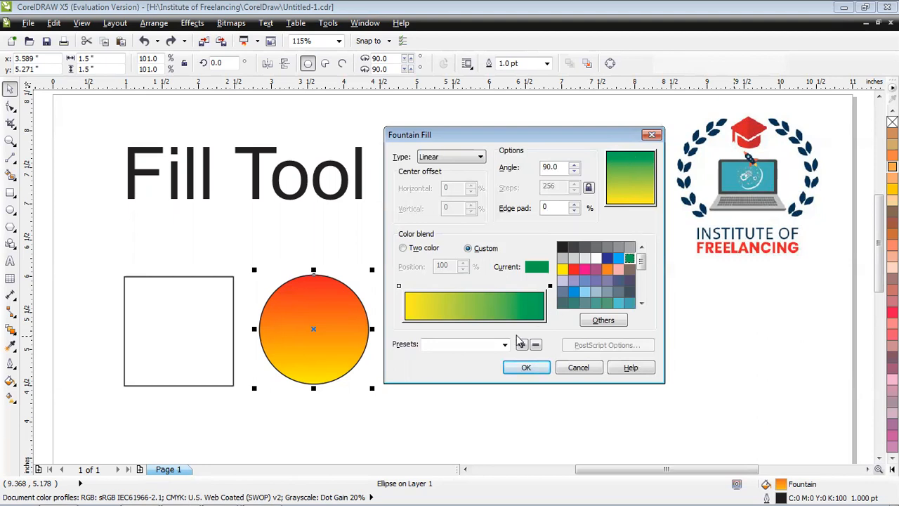
Add three intermediate color markers to the custom gradient and place them at positions 24, 48 and 75%.
{"action": "left_click", "coordinate": [399, 288]}
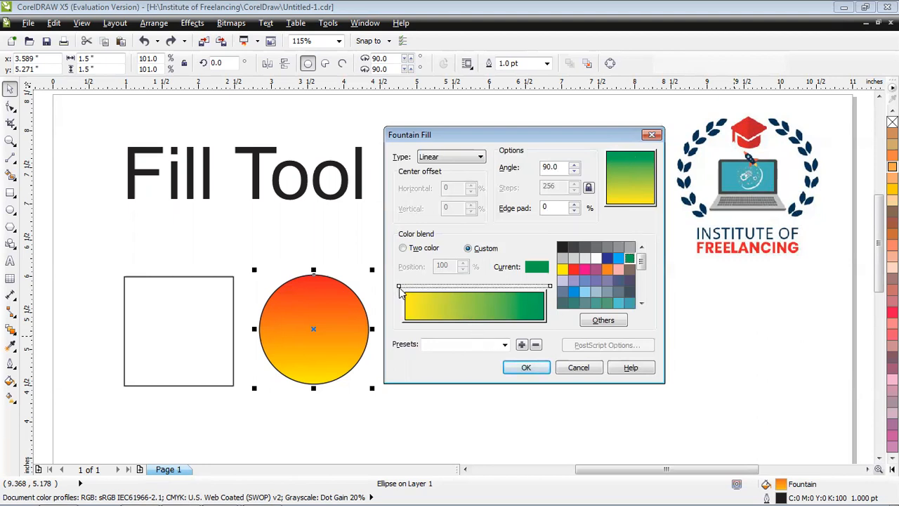
{"action": "double_click", "coordinate": [475, 287]}
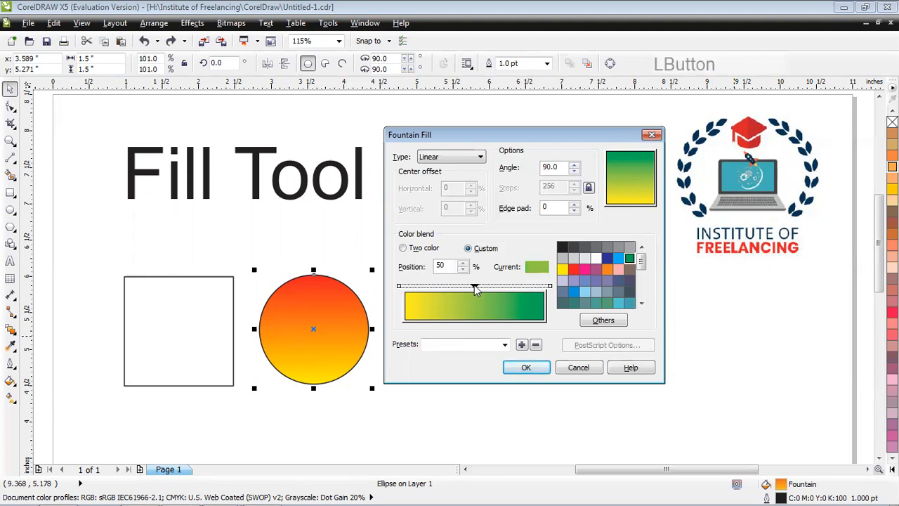
{"action": "mouse_move", "coordinate": [477, 288]}
{"action": "left_mouse_down"}
{"action": "mouse_move", "coordinate": [488, 288]}
{"action": "mouse_move", "coordinate": [438, 290]}
{"action": "left_mouse_up"}
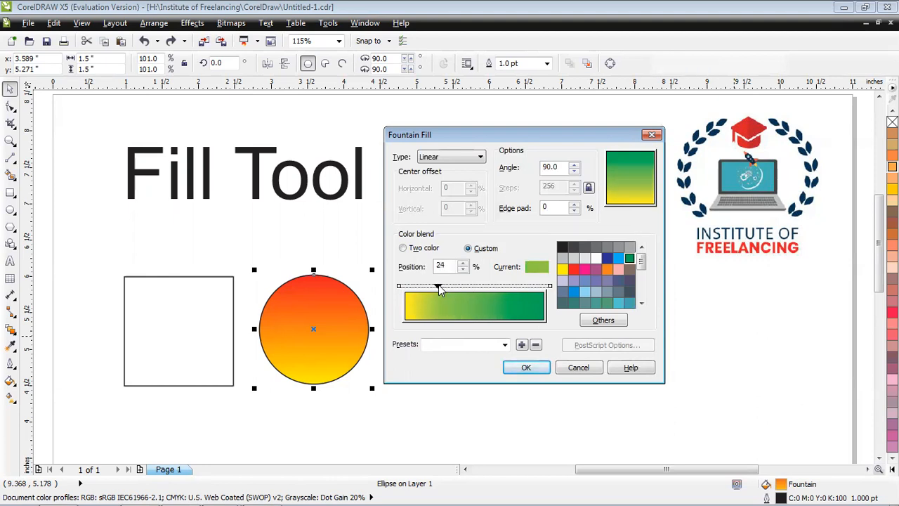
{"action": "double_click", "coordinate": [506, 288]}
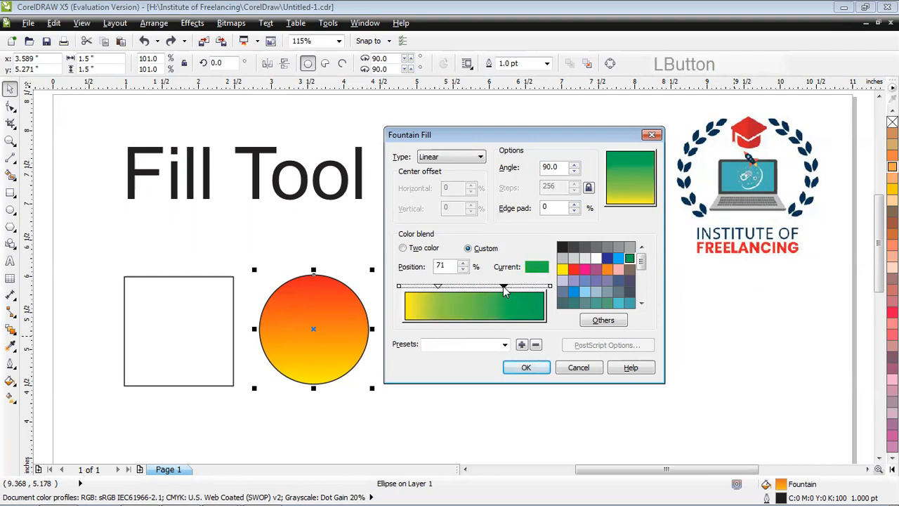
{"action": "double_click", "coordinate": [469, 289]}
{"action": "left_click_drag", "start_coordinate": [469, 290], "coordinate": [510, 286]}
Color the gradient's 75% marker yellow and its 48% marker orange.
{"action": "left_click", "coordinate": [538, 290]}
{"action": "left_click", "coordinate": [562, 269]}
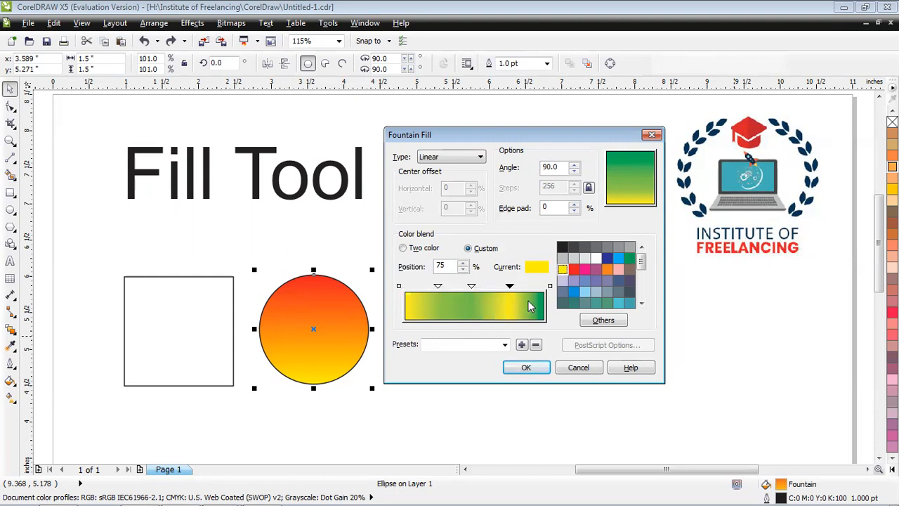
{"action": "left_click", "coordinate": [472, 288]}
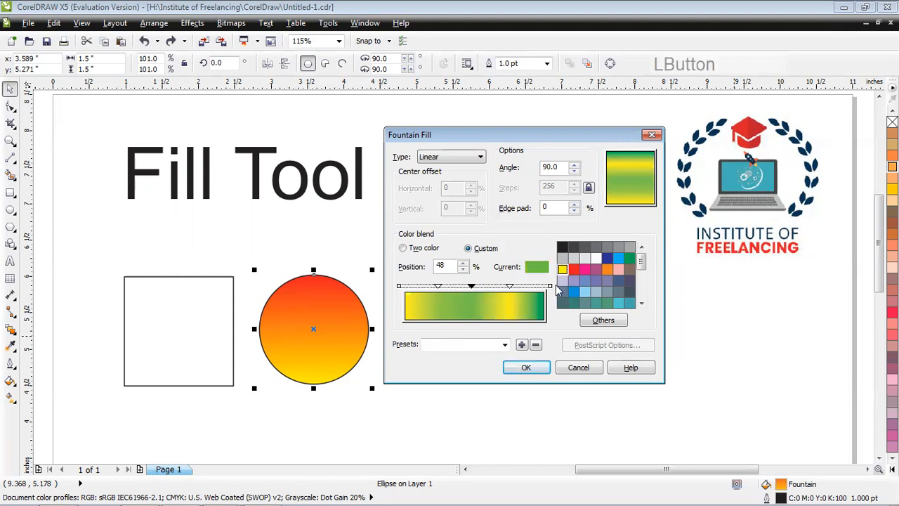
{"action": "left_click", "coordinate": [607, 269]}
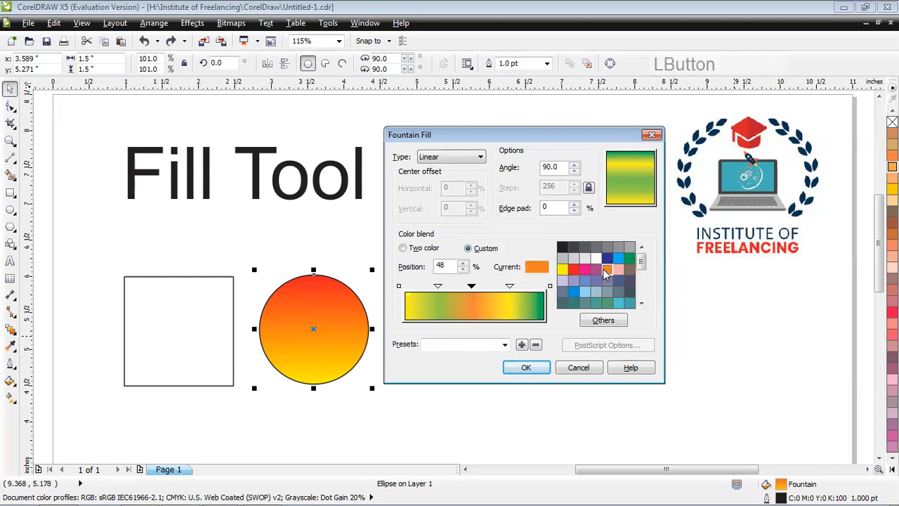
Color the custom gradient's 24% marker purple and apply the multi-color blend to the circle.
{"action": "left_click", "coordinate": [440, 288]}
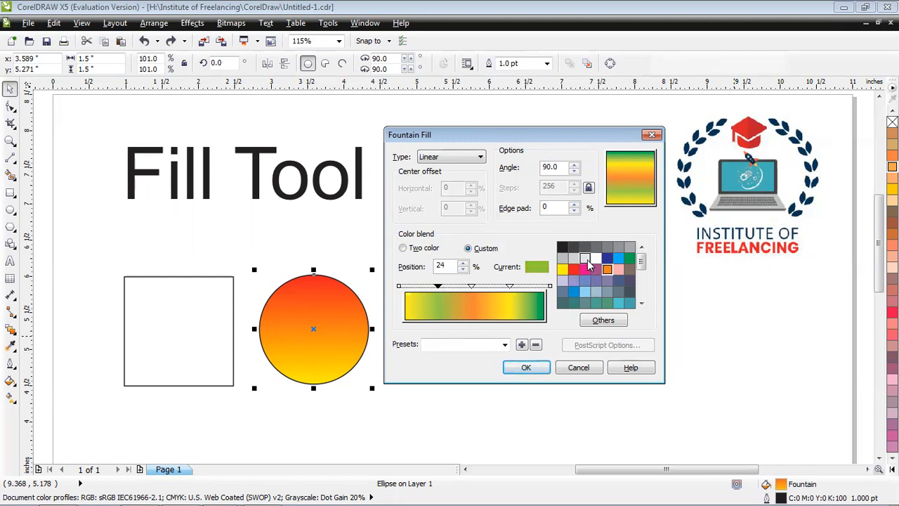
{"action": "left_click_drag", "start_coordinate": [640, 261], "coordinate": [642, 295]}
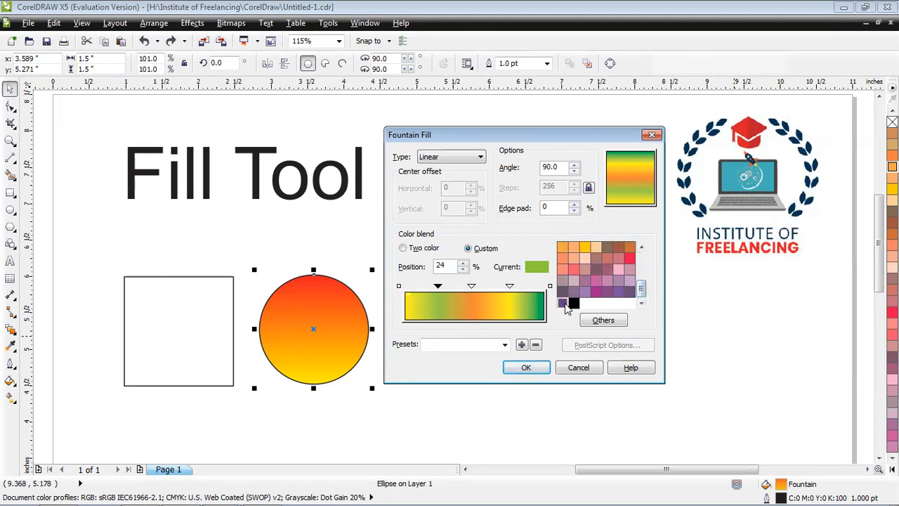
{"action": "left_click", "coordinate": [563, 303]}
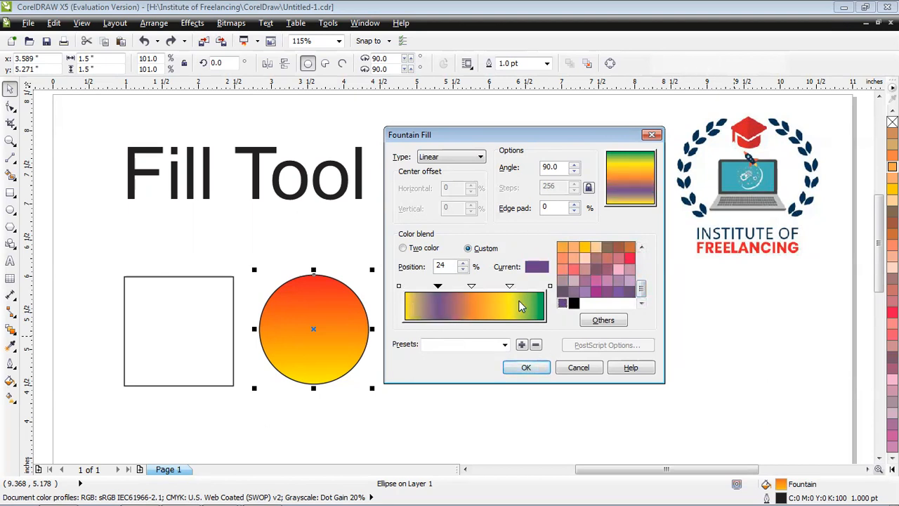
{"action": "left_click", "coordinate": [541, 367]}
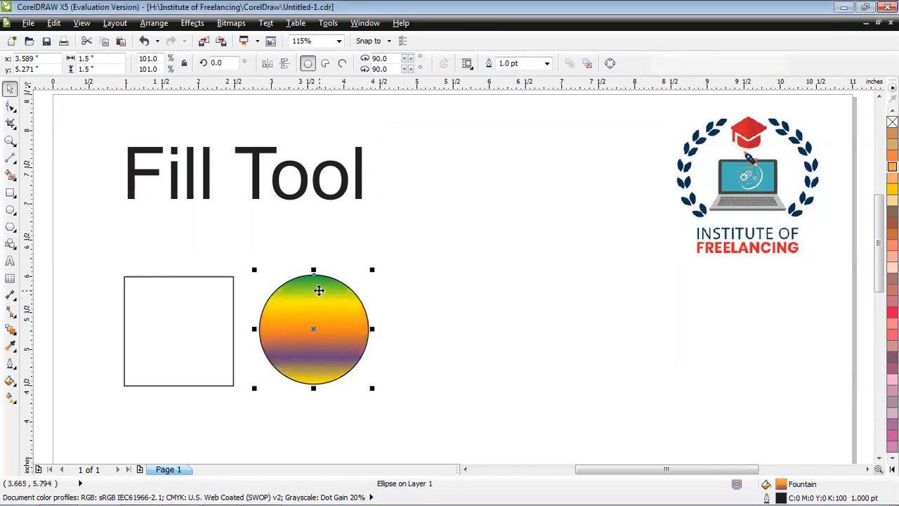
Set the angle of the circle's fountain fill to -45 degrees and apply it.
{"action": "key", "text": "F11"}
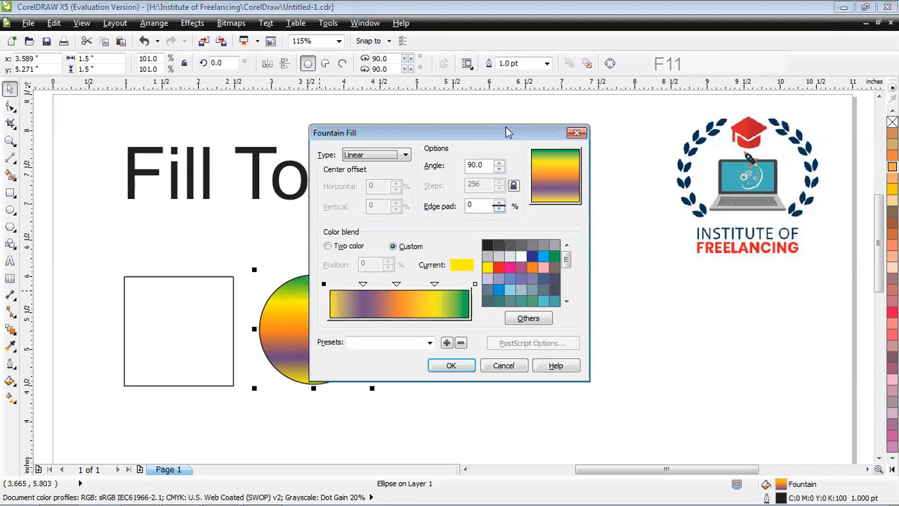
{"action": "left_click_drag", "start_coordinate": [504, 132], "coordinate": [582, 132]}
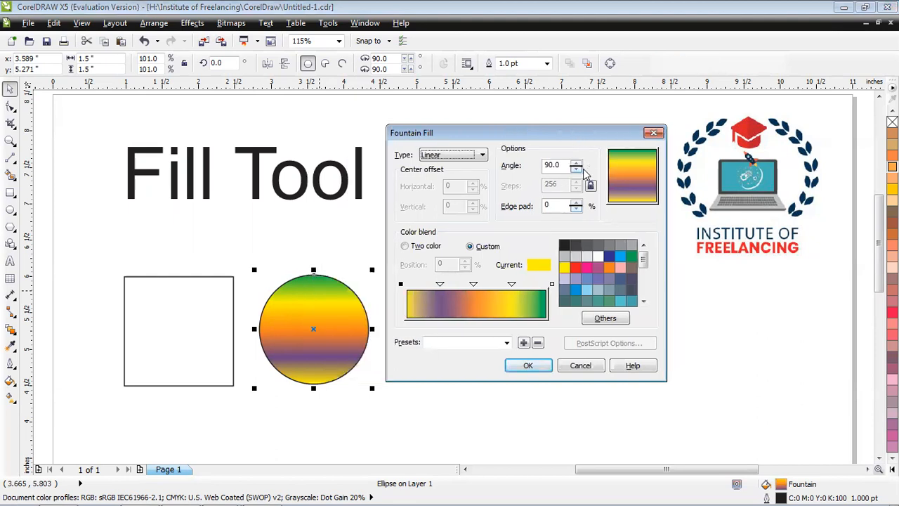
{"action": "left_click_drag", "start_coordinate": [627, 167], "coordinate": [638, 182]}
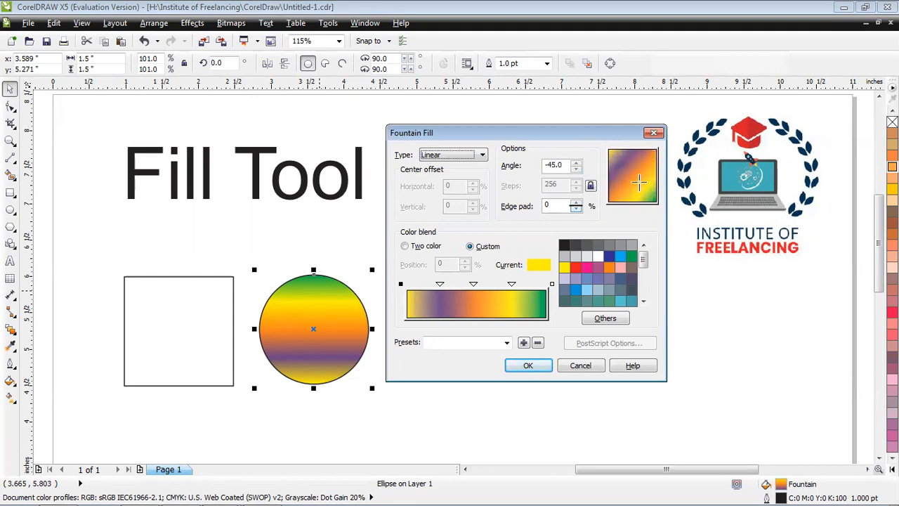
{"action": "left_click", "coordinate": [540, 364]}
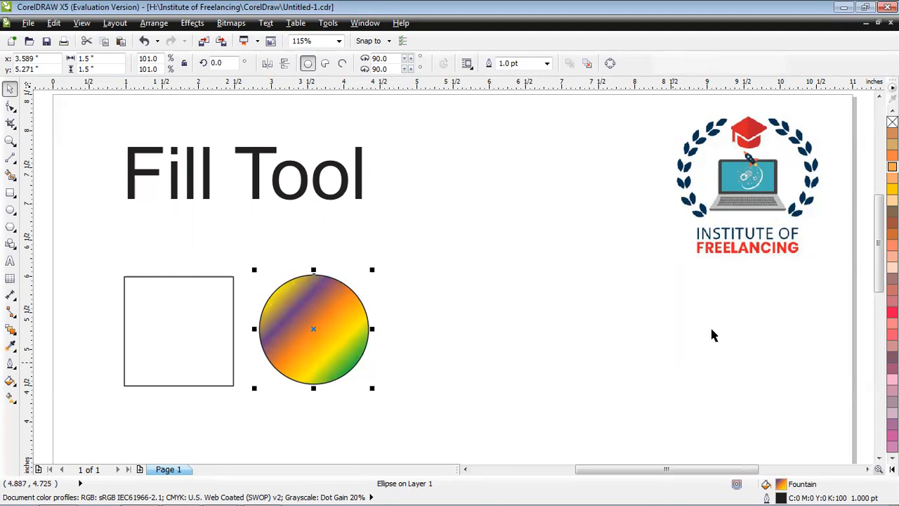
Remove the fill from the circle using the expanded color palette.
{"action": "left_click", "coordinate": [892, 469]}
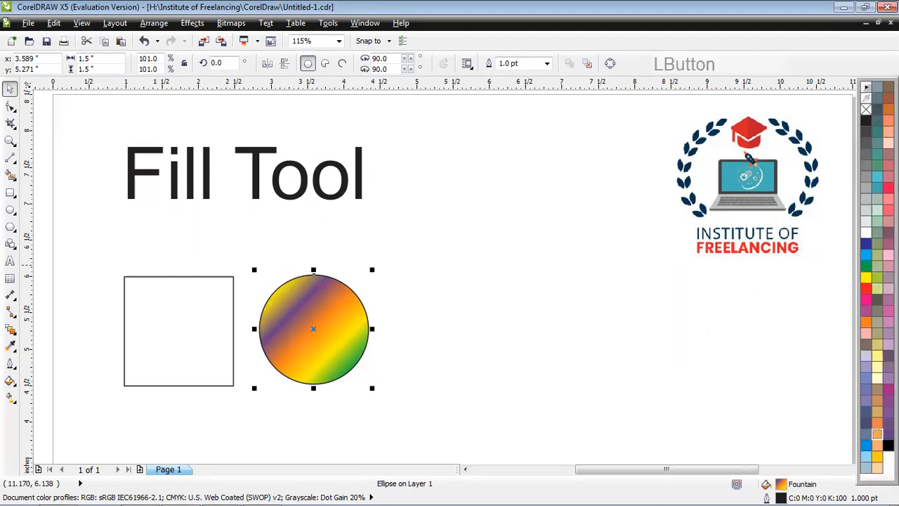
{"action": "left_click", "coordinate": [867, 110]}
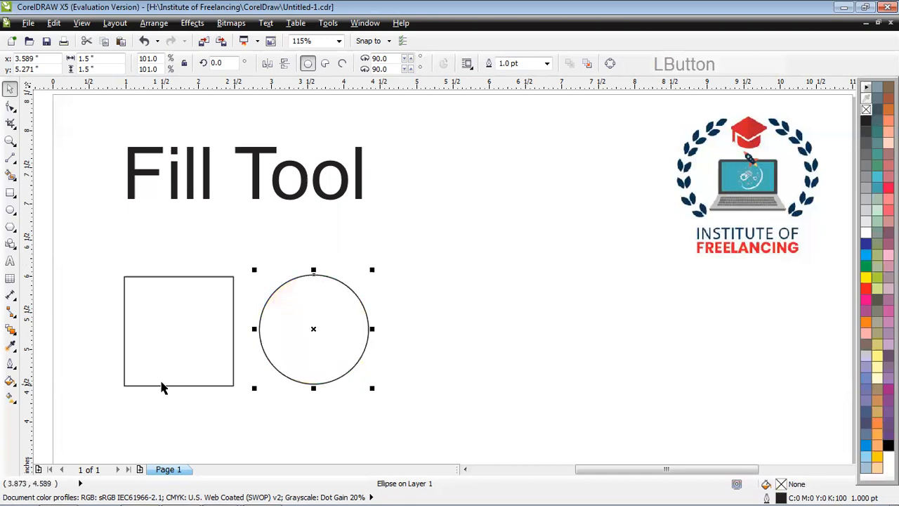
{"action": "left_click", "coordinate": [404, 260]}
{"action": "left_click", "coordinate": [324, 319]}
Fill the square with the 2-color pattern of concentric squares.
{"action": "left_click", "coordinate": [168, 314]}
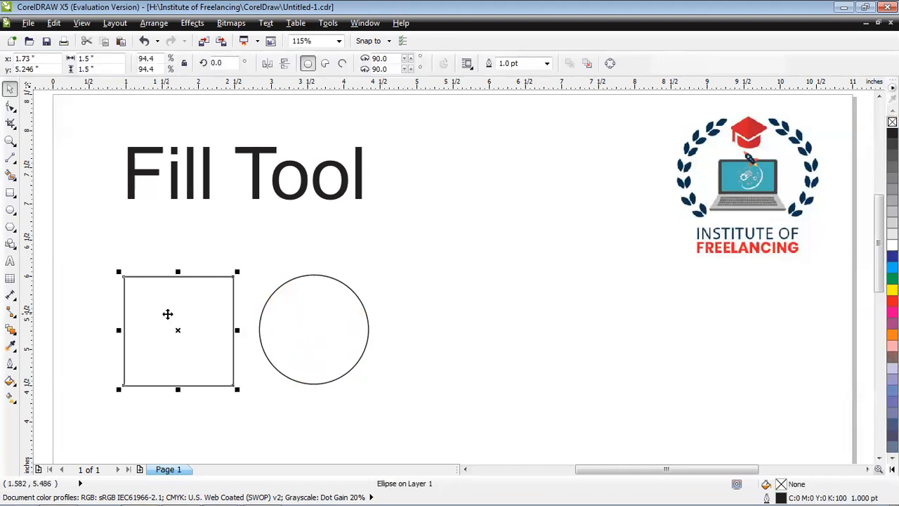
{"action": "left_click", "coordinate": [11, 380]}
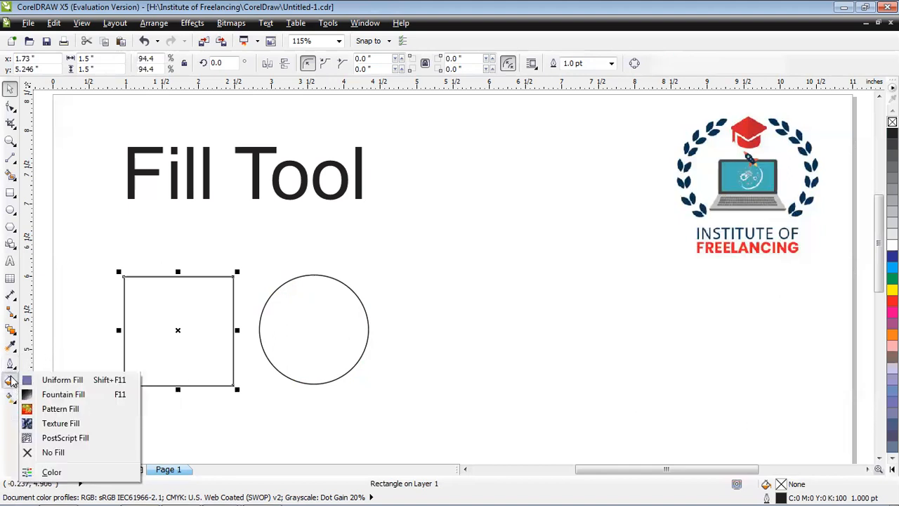
{"action": "left_click", "coordinate": [62, 409]}
{"action": "left_click", "coordinate": [418, 135]}
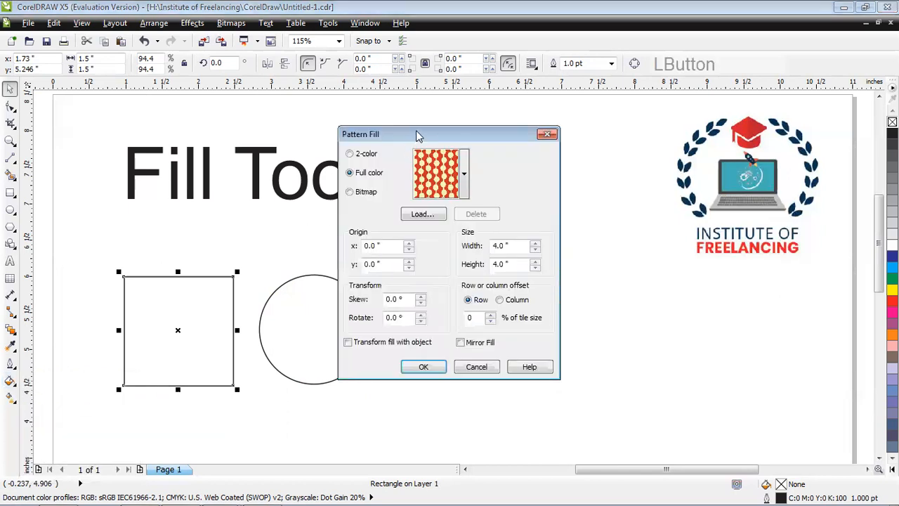
{"action": "left_click_drag", "start_coordinate": [418, 136], "coordinate": [517, 125]}
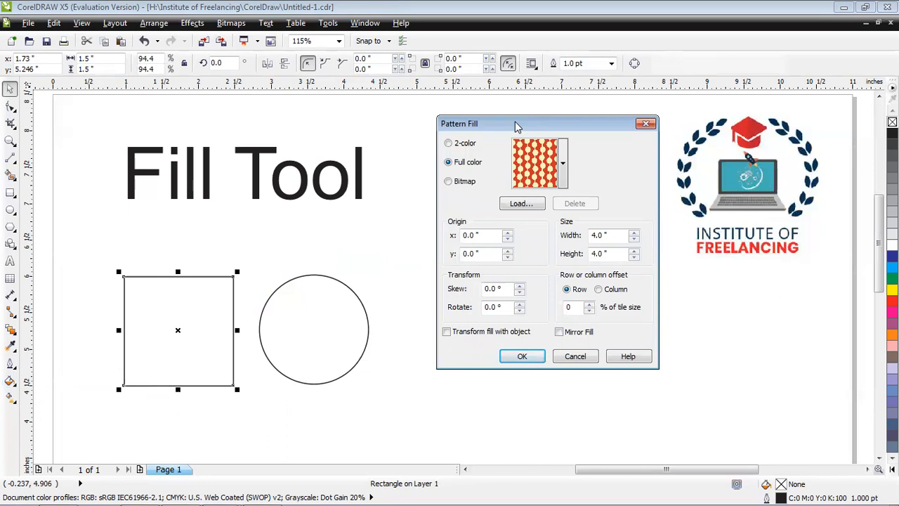
{"action": "left_click", "coordinate": [466, 144]}
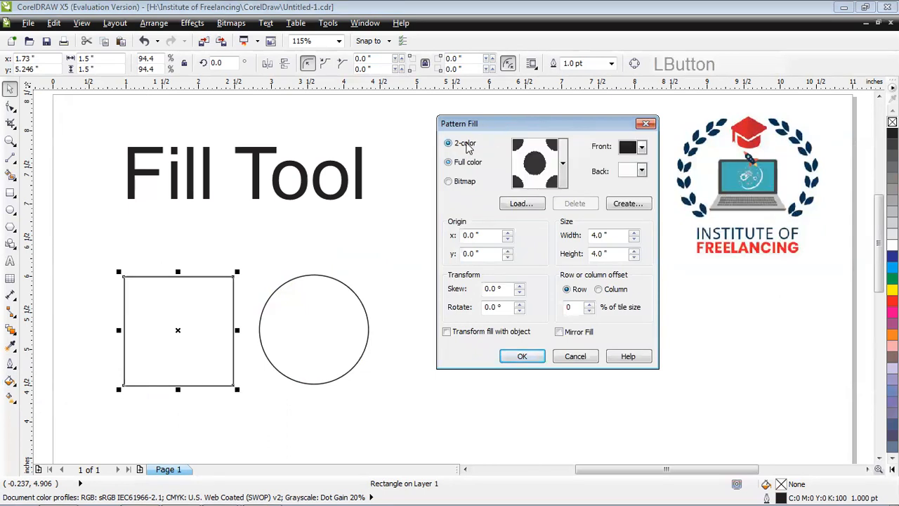
{"action": "left_click", "coordinate": [563, 164]}
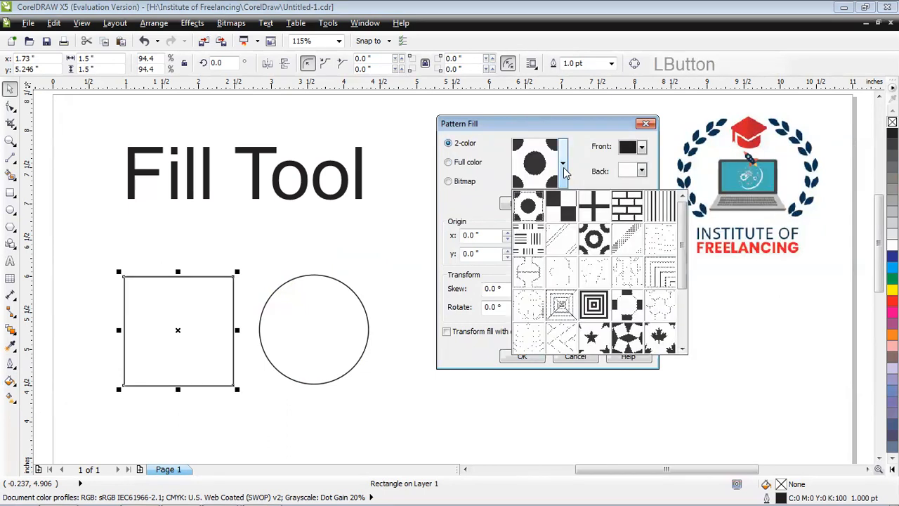
{"action": "left_click", "coordinate": [593, 309]}
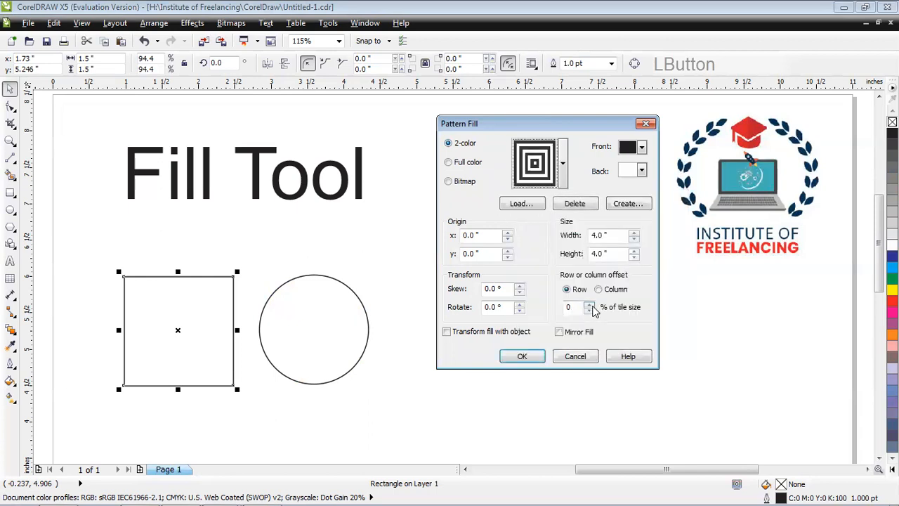
{"action": "left_click", "coordinate": [522, 356]}
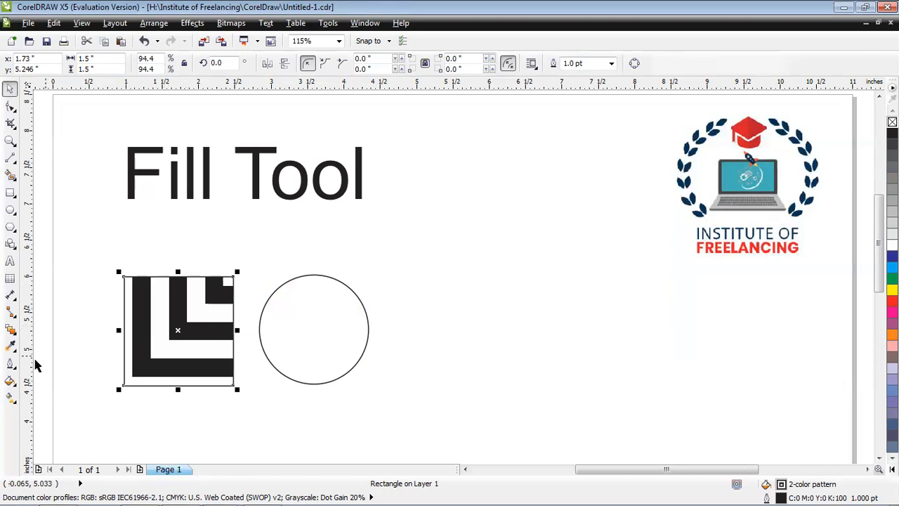
Set the square's pattern size to 2 inches wide and 2 inches high.
{"action": "left_click", "coordinate": [9, 381]}
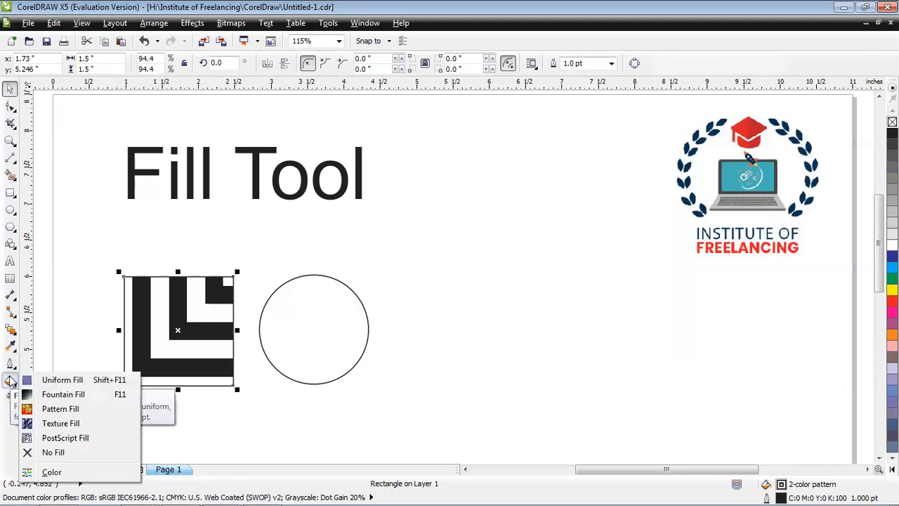
{"action": "left_click", "coordinate": [61, 408]}
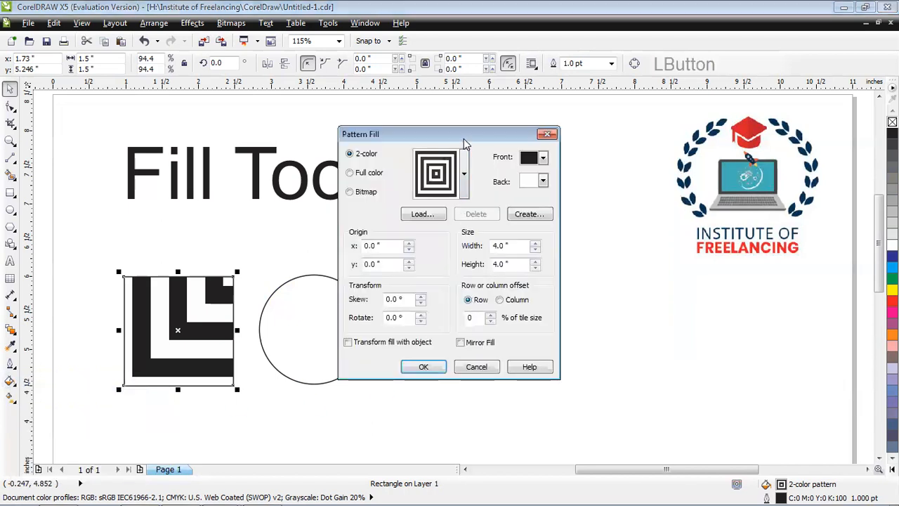
{"action": "left_click_drag", "start_coordinate": [464, 138], "coordinate": [574, 131]}
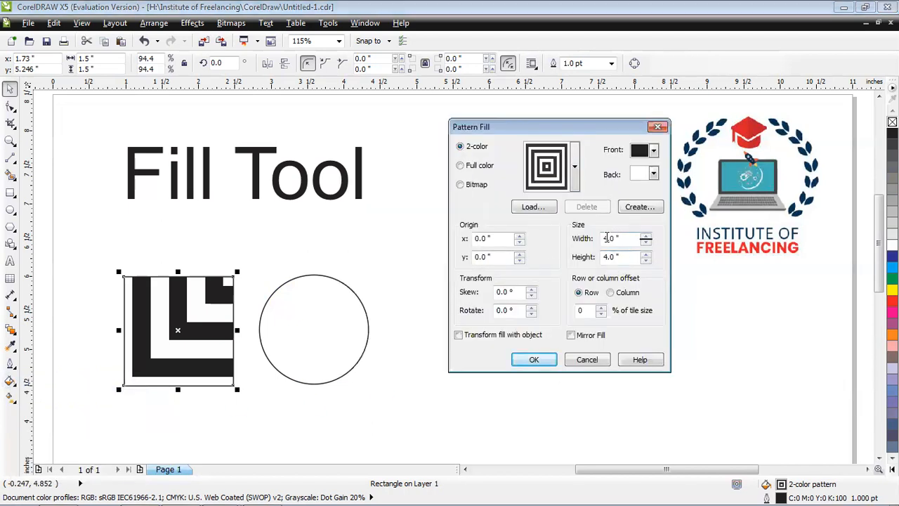
{"action": "left_click", "coordinate": [645, 243]}
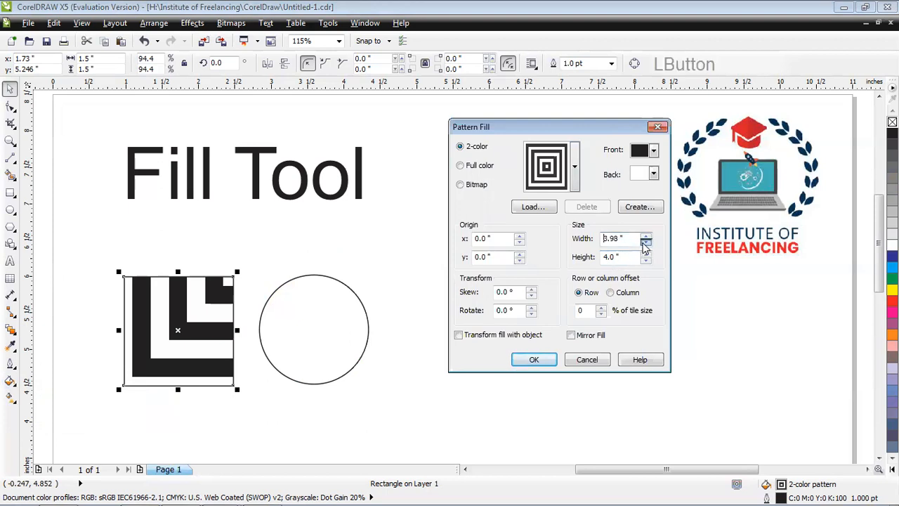
{"action": "left_click", "coordinate": [645, 243]}
{"action": "type", "text": "2"}
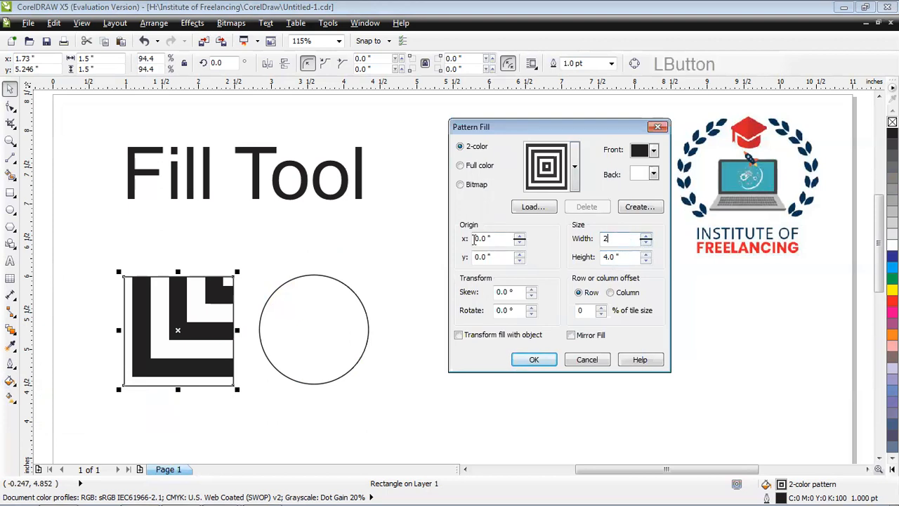
{"action": "left_click", "coordinate": [618, 258]}
{"action": "type", "text": "2"}
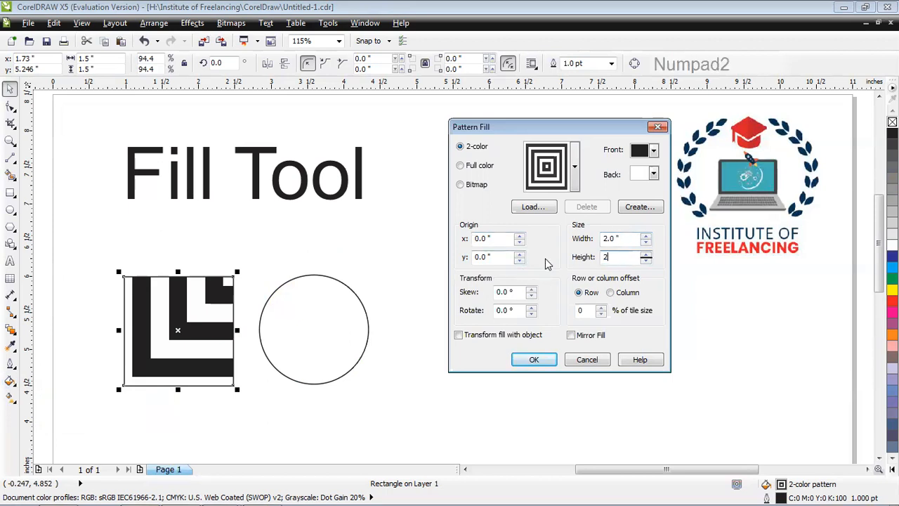
{"action": "left_click", "coordinate": [536, 360]}
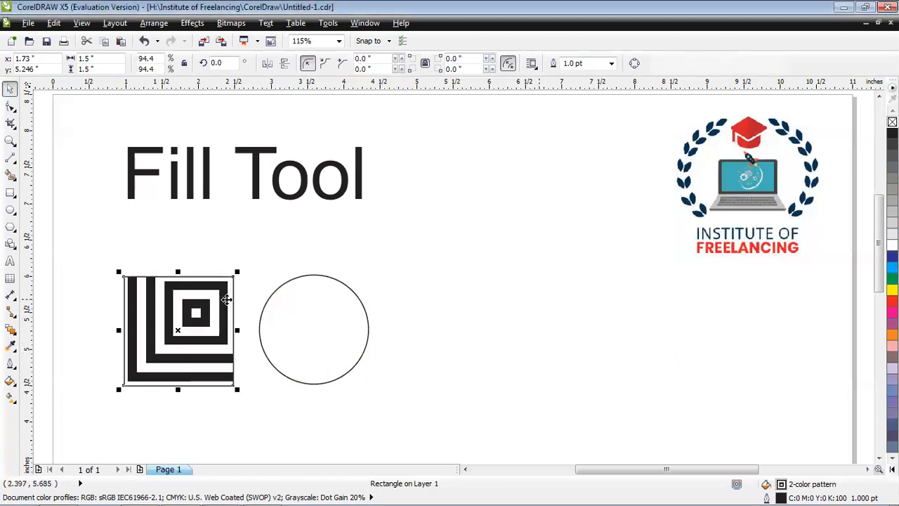
Shrink the square's pattern to the minimum size, 0.1 inches wide and 0.1 inches high.
{"action": "left_click", "coordinate": [9, 385]}
{"action": "left_click", "coordinate": [46, 405]}
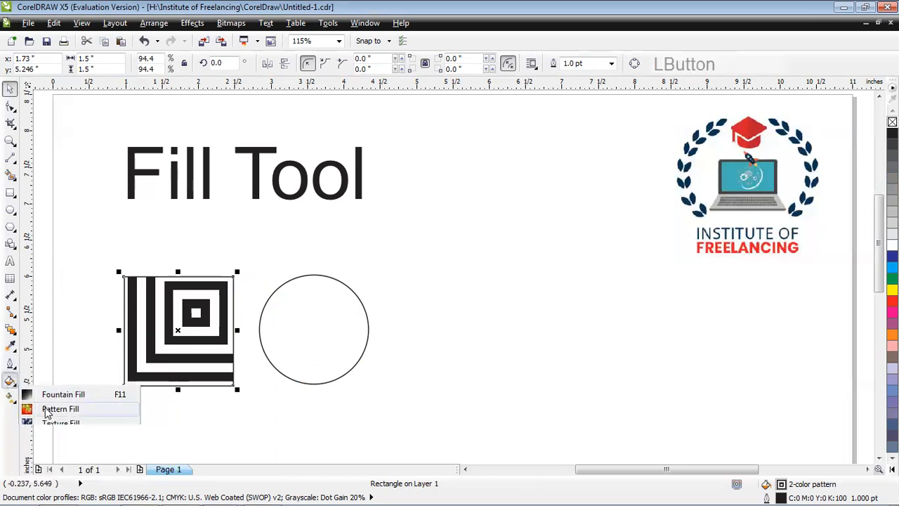
{"action": "left_click_drag", "start_coordinate": [513, 247], "coordinate": [465, 251]}
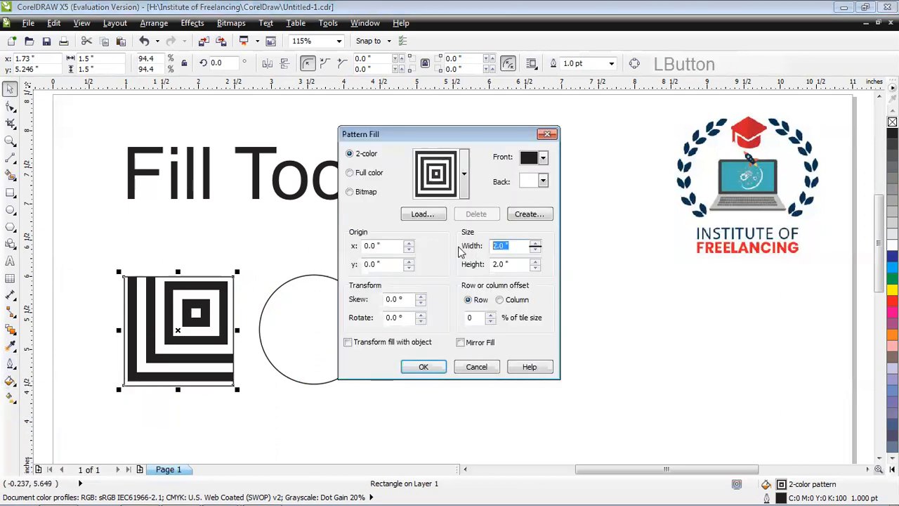
{"action": "type", "text": "0"}
{"action": "key", "text": "Tab"}
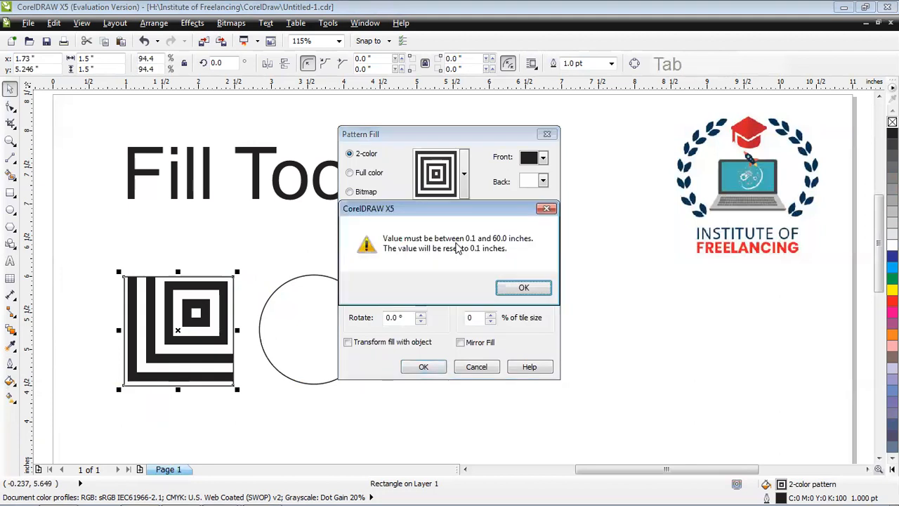
{"action": "left_click", "coordinate": [519, 288]}
{"action": "left_click_drag", "start_coordinate": [512, 266], "coordinate": [408, 266]}
{"action": "type", "text": ".1"}
{"action": "key", "text": "Tab"}
{"action": "left_click", "coordinate": [423, 365]}
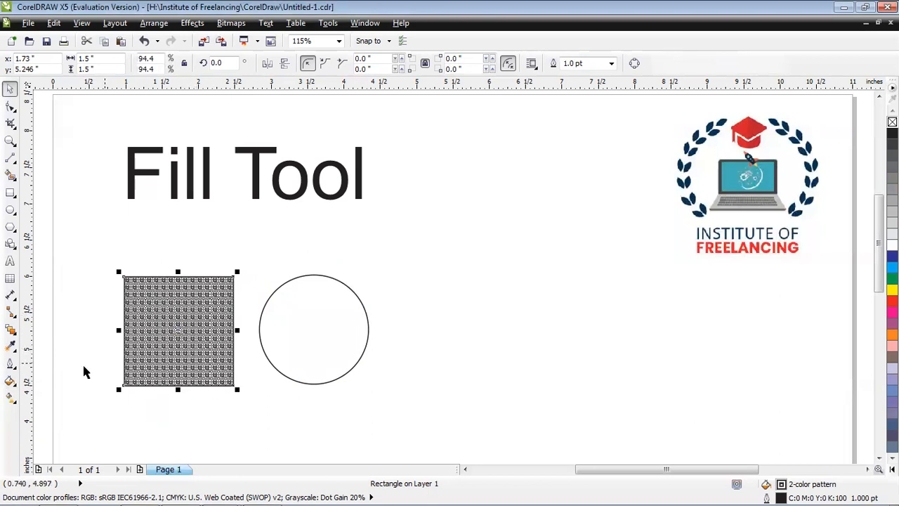
Set the square's pattern size to 1 inch wide and 1 inch high.
{"action": "left_click", "coordinate": [10, 383]}
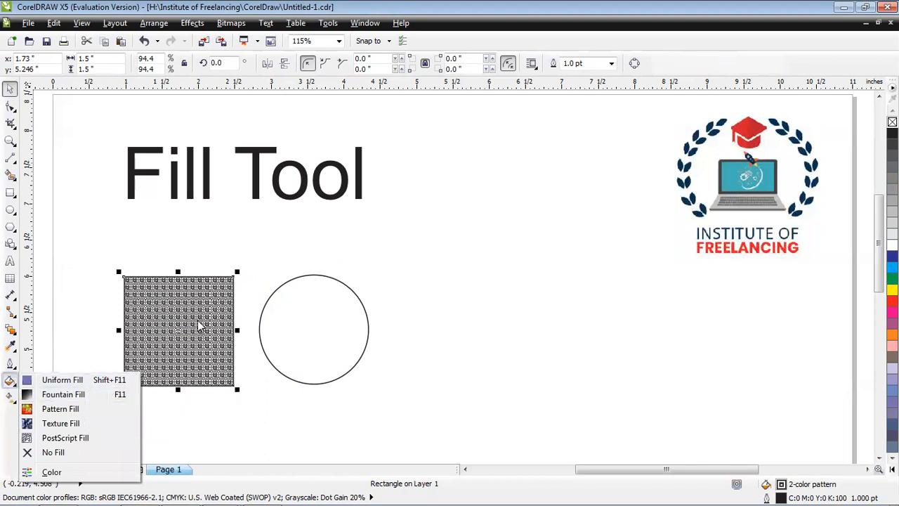
{"action": "left_click", "coordinate": [65, 408]}
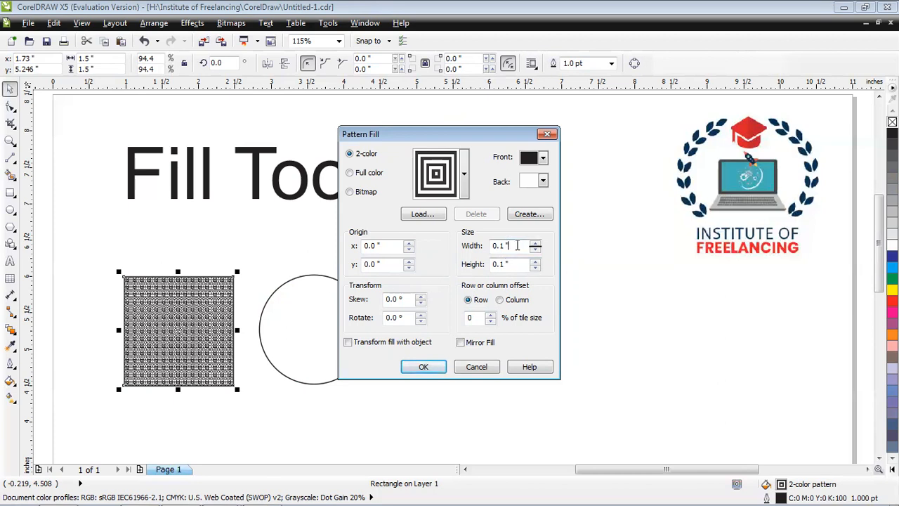
{"action": "left_click_drag", "start_coordinate": [517, 245], "coordinate": [298, 246]}
{"action": "type", "text": "1"}
{"action": "key", "text": "Tab"}
{"action": "type", "text": "1"}
{"action": "key", "text": "Tab"}
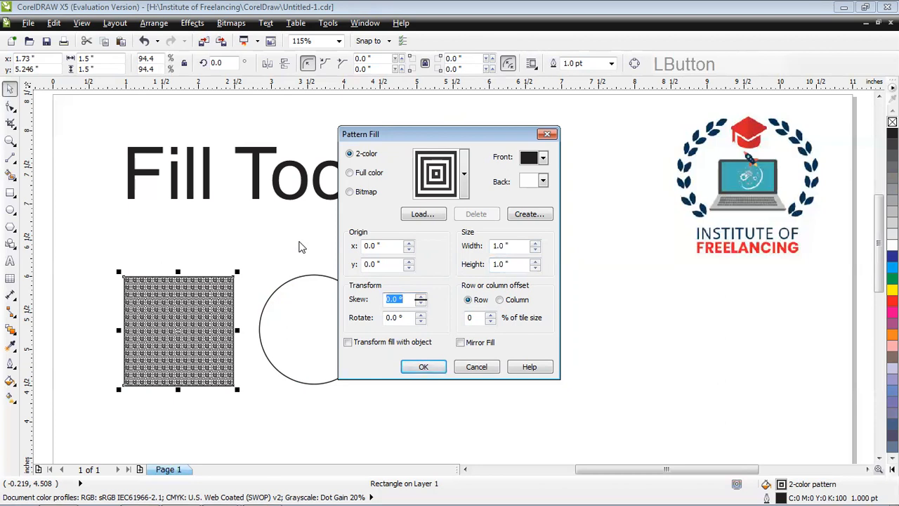
{"action": "left_click", "coordinate": [426, 367]}
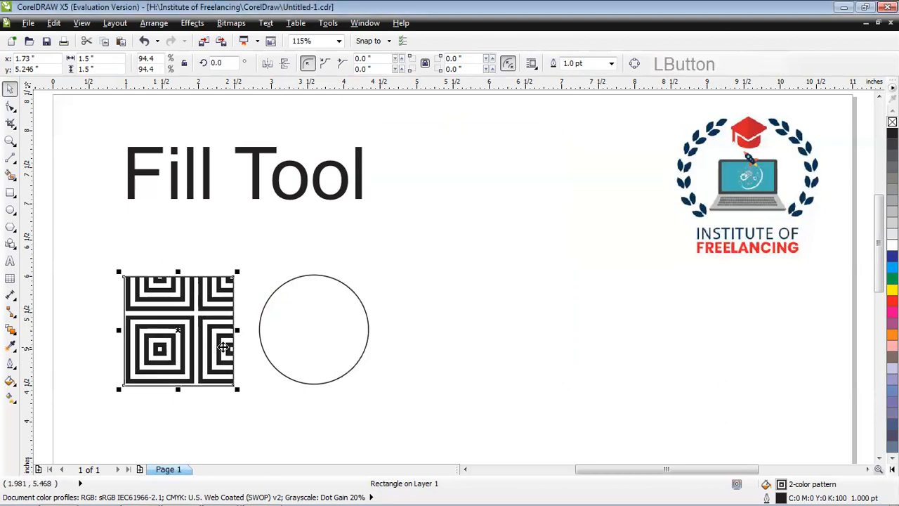
Recolor the square's concentric-squares 2-color pattern with a yellow front color and a green back color.
{"action": "left_click", "coordinate": [11, 381]}
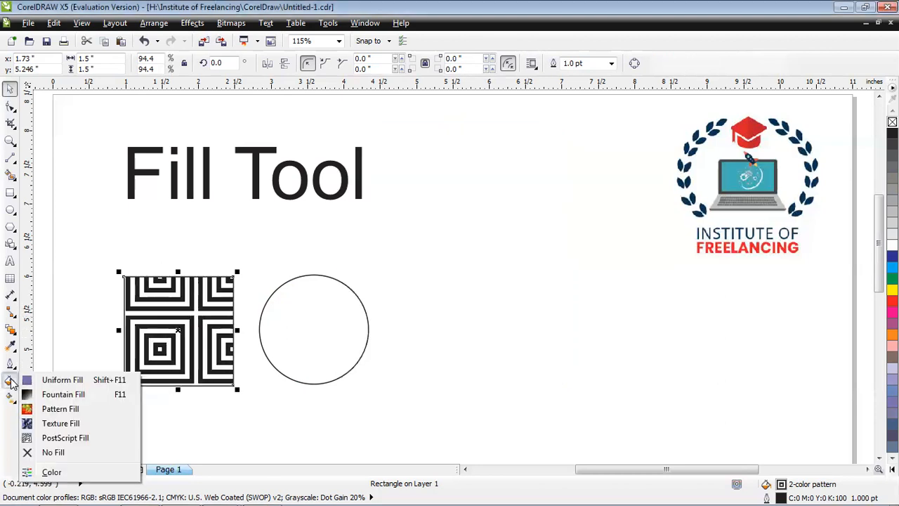
{"action": "left_click", "coordinate": [68, 410]}
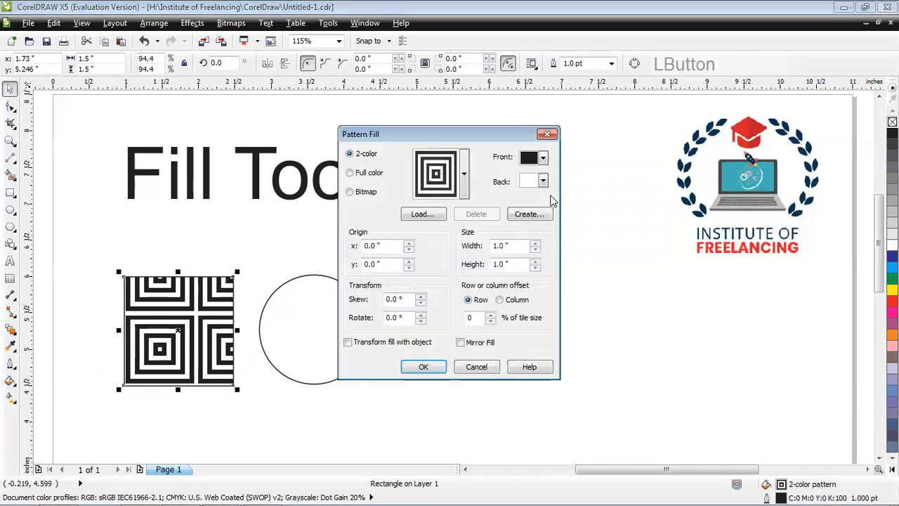
{"action": "left_click", "coordinate": [495, 139]}
{"action": "left_click_drag", "start_coordinate": [494, 137], "coordinate": [585, 132]}
{"action": "left_click", "coordinate": [632, 154]}
{"action": "left_click", "coordinate": [637, 198]}
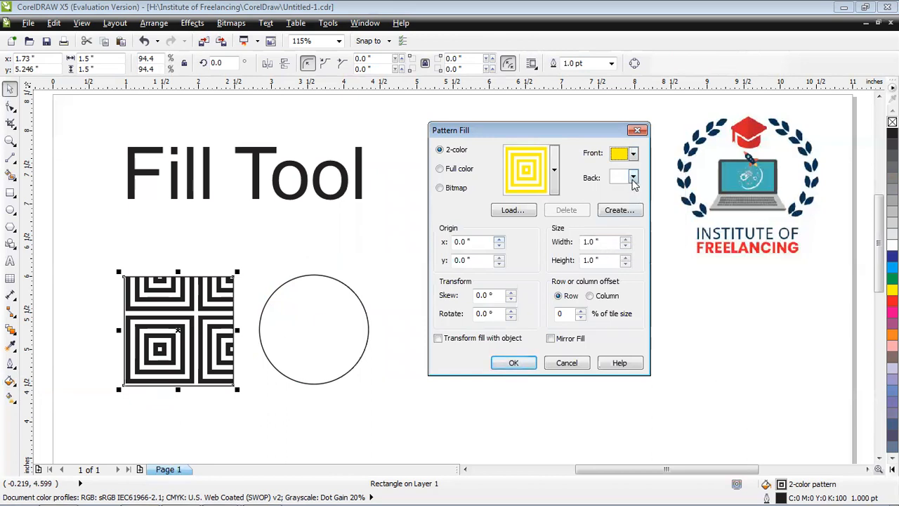
{"action": "left_click", "coordinate": [633, 178]}
{"action": "left_click", "coordinate": [627, 200]}
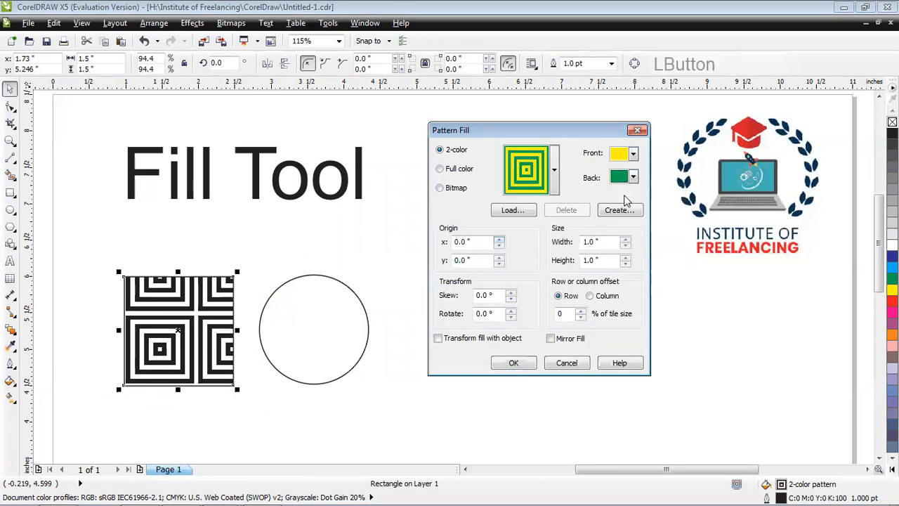
{"action": "left_click", "coordinate": [514, 363]}
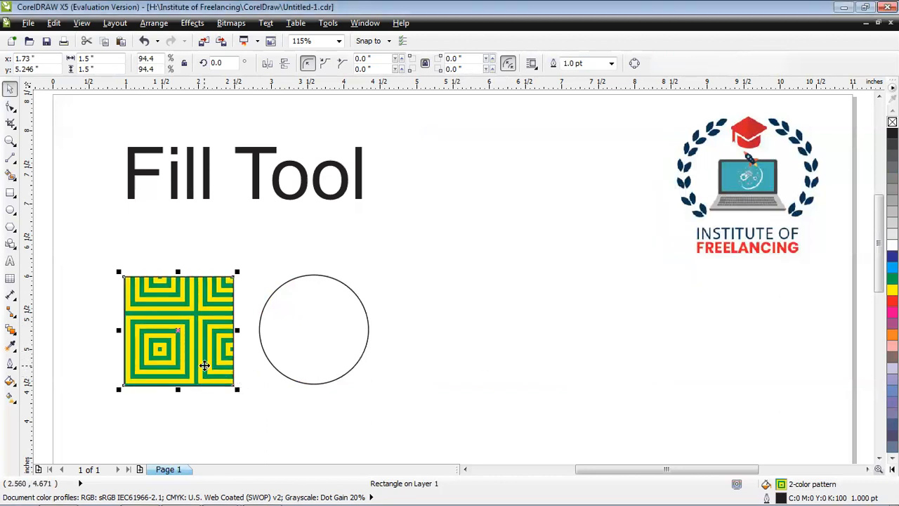
Replace the square's fill with the full color pattern of lemons, olives and cocktail glasses on light green.
{"action": "left_click", "coordinate": [10, 380]}
{"action": "left_click", "coordinate": [39, 411]}
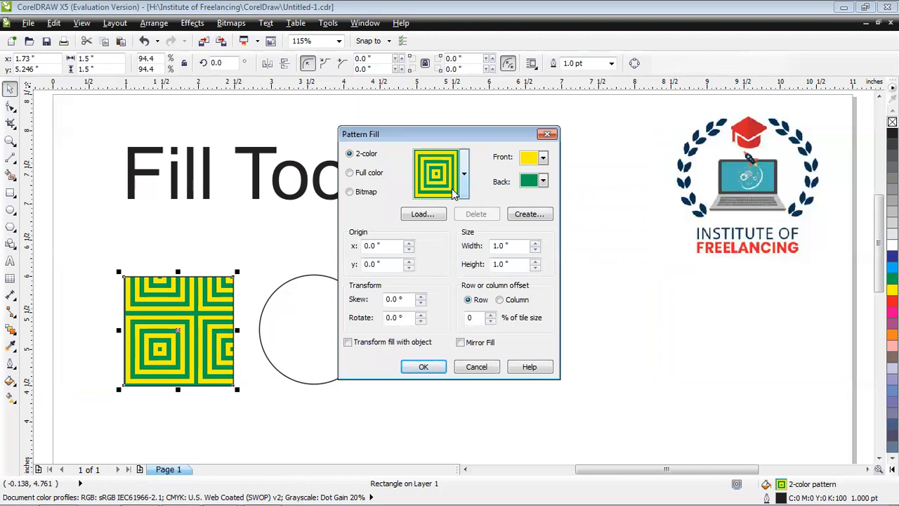
{"action": "left_click", "coordinate": [371, 179]}
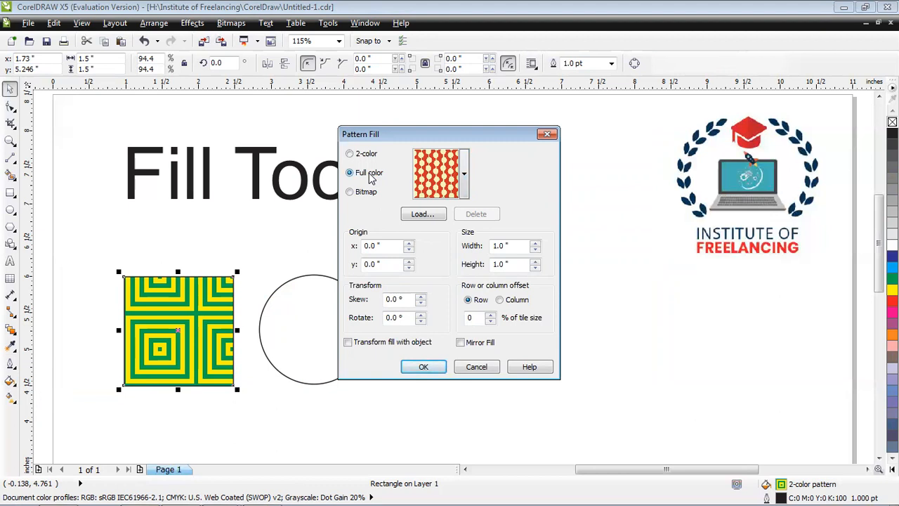
{"action": "left_click", "coordinate": [468, 174]}
{"action": "left_click", "coordinate": [456, 253]}
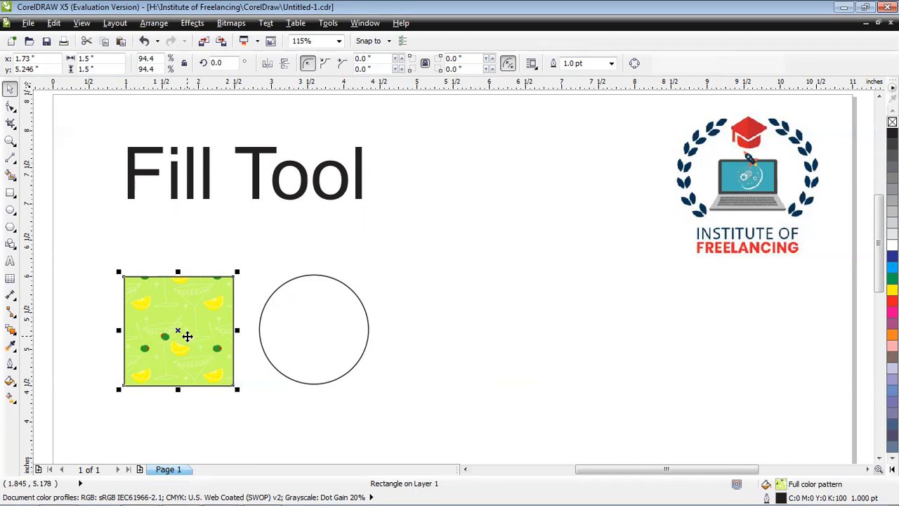
{"action": "left_click", "coordinate": [9, 380]}
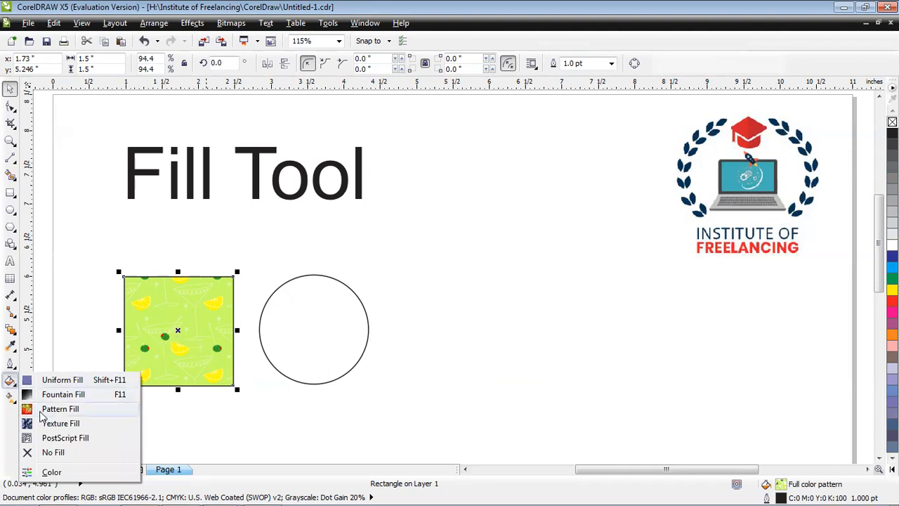
{"action": "left_click", "coordinate": [253, 391]}
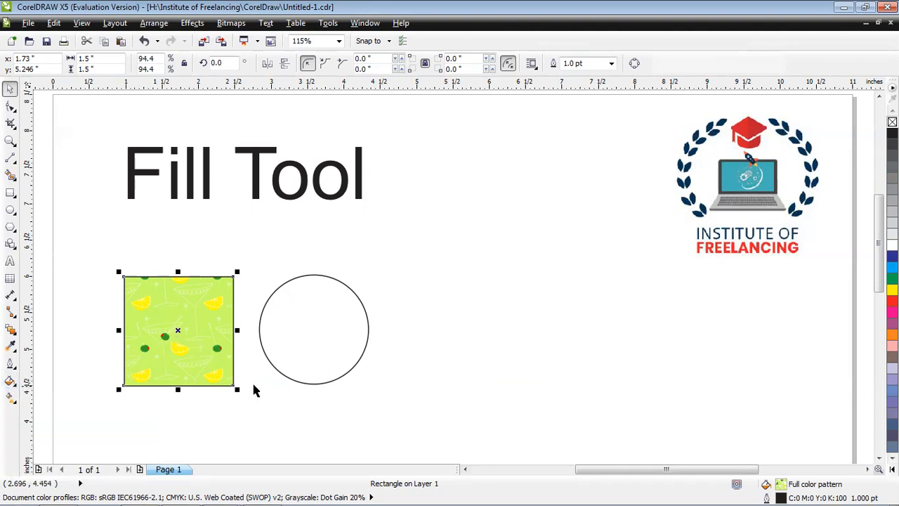
Try the Blocks texture from the Samples library as the circle's fill, then undo it.
{"action": "left_click", "coordinate": [294, 362]}
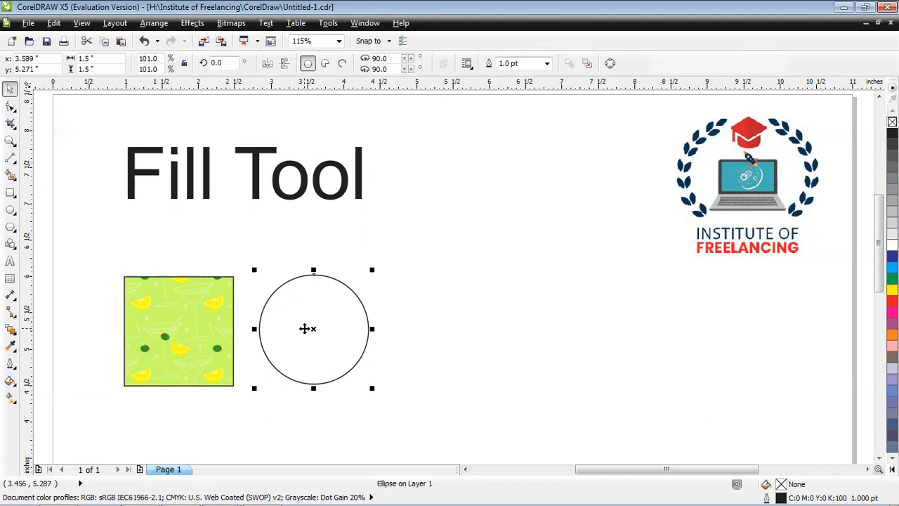
{"action": "left_click", "coordinate": [10, 381]}
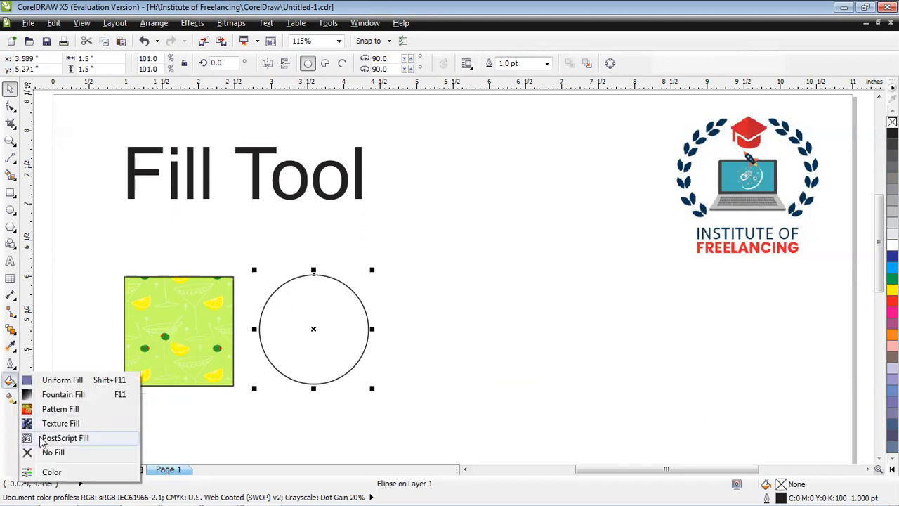
{"action": "left_click", "coordinate": [45, 430]}
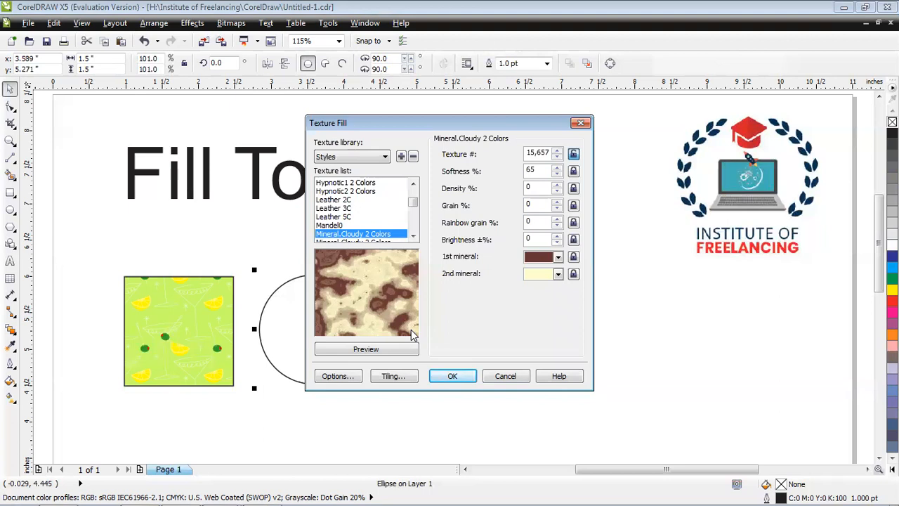
{"action": "left_click", "coordinate": [385, 158]}
{"action": "left_click", "coordinate": [385, 169]}
{"action": "left_click", "coordinate": [385, 169]}
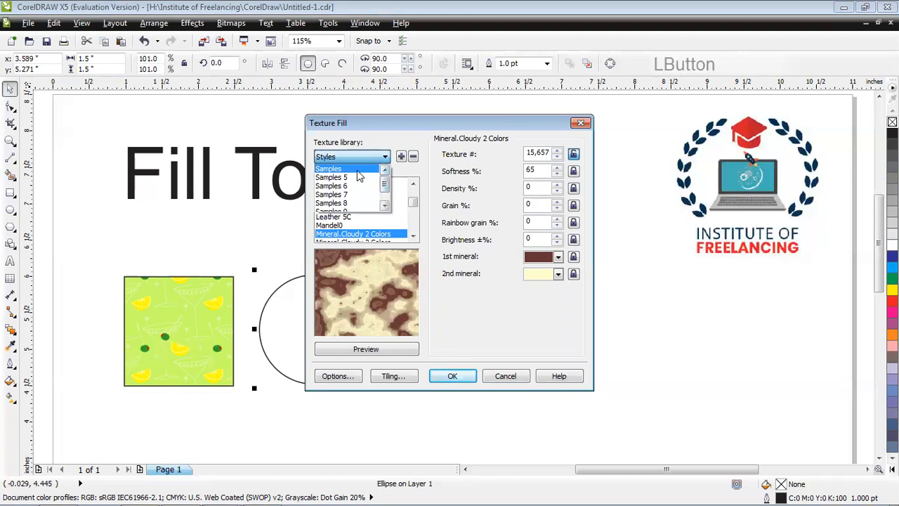
{"action": "left_click", "coordinate": [357, 170]}
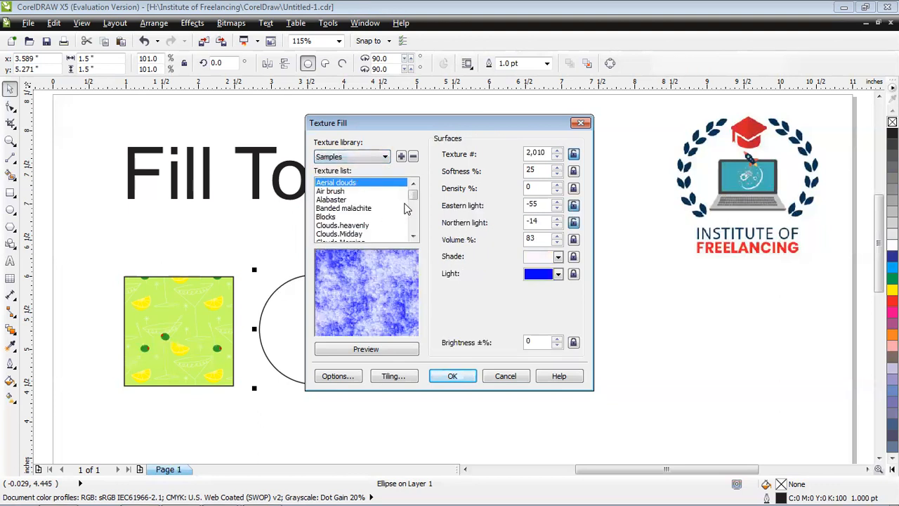
{"action": "left_click", "coordinate": [338, 192]}
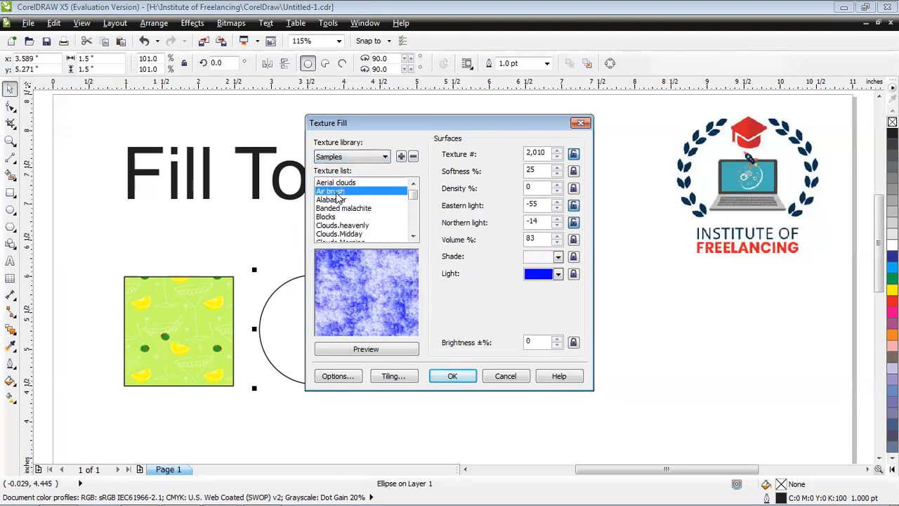
{"action": "left_click", "coordinate": [337, 200]}
{"action": "left_click", "coordinate": [337, 207]}
{"action": "left_click", "coordinate": [336, 218]}
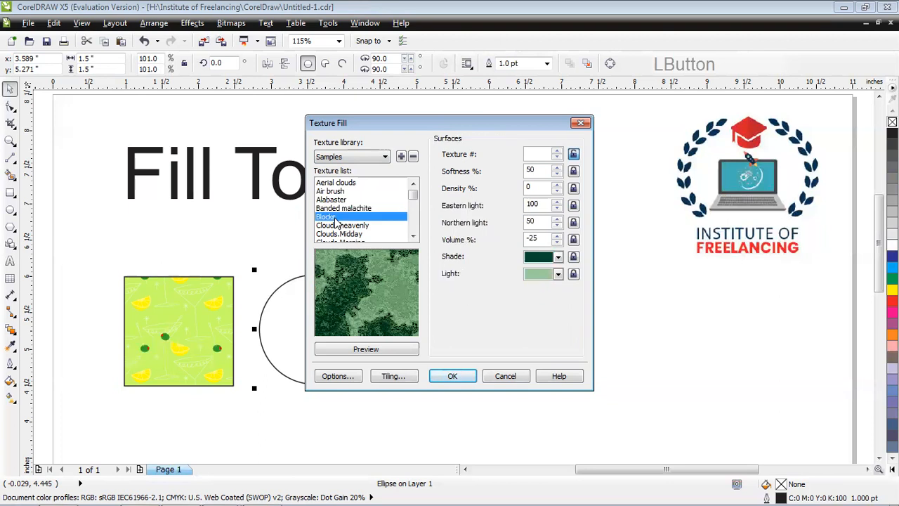
{"action": "left_click", "coordinate": [456, 377]}
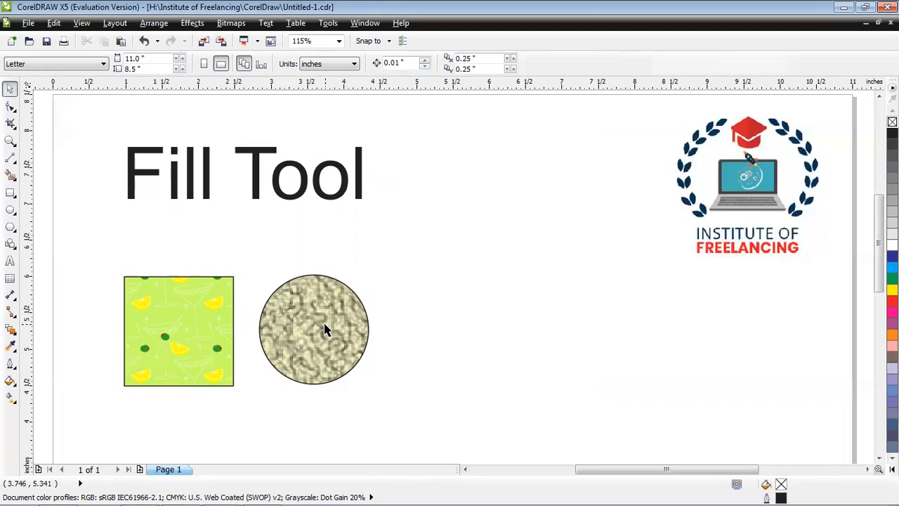
{"action": "key", "text": "ctrl+z"}
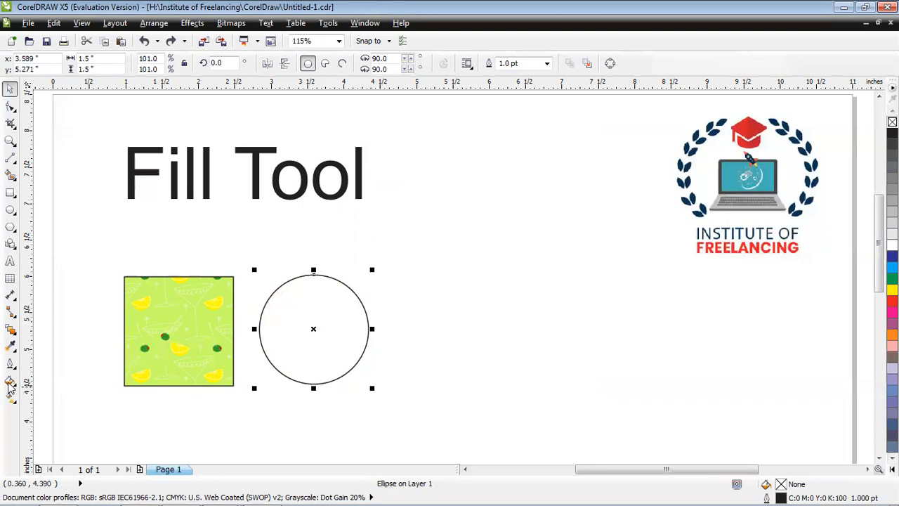
Try the CircleGrid PostScript texture as the circle's fill, then undo it.
{"action": "left_click", "coordinate": [10, 381]}
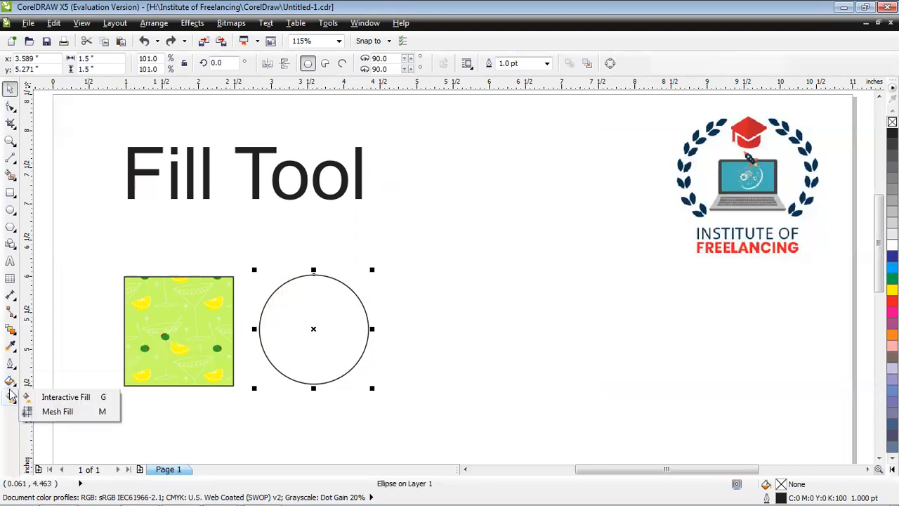
{"action": "left_click", "coordinate": [63, 438]}
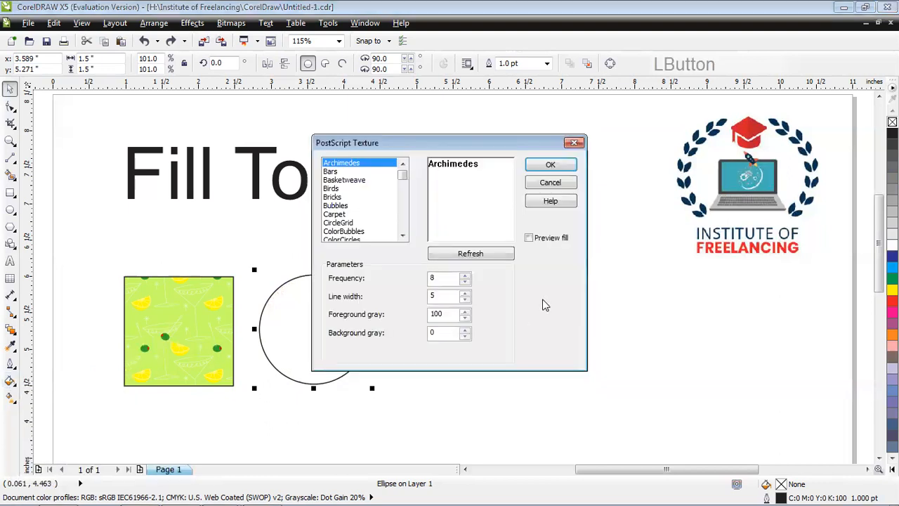
{"action": "left_click_drag", "start_coordinate": [457, 147], "coordinate": [539, 144]}
{"action": "left_click", "coordinate": [421, 166]}
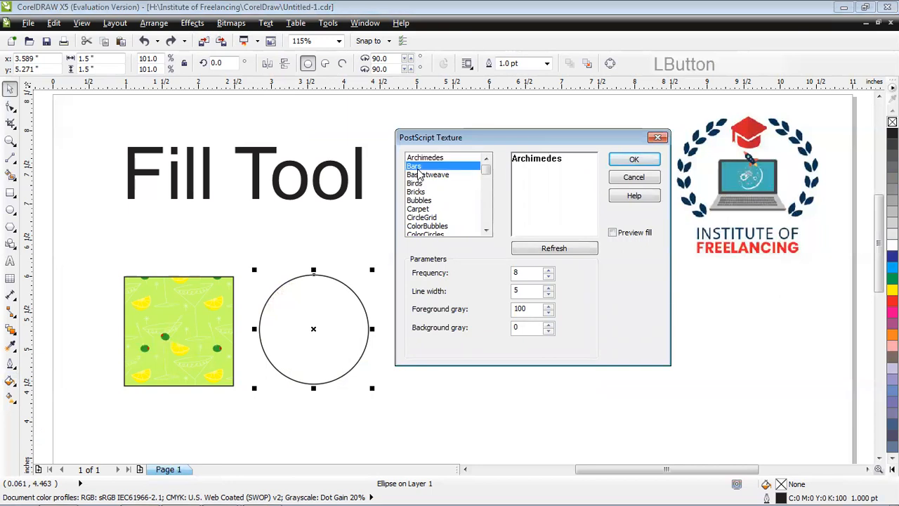
{"action": "left_click", "coordinate": [417, 176]}
{"action": "left_click", "coordinate": [417, 191]}
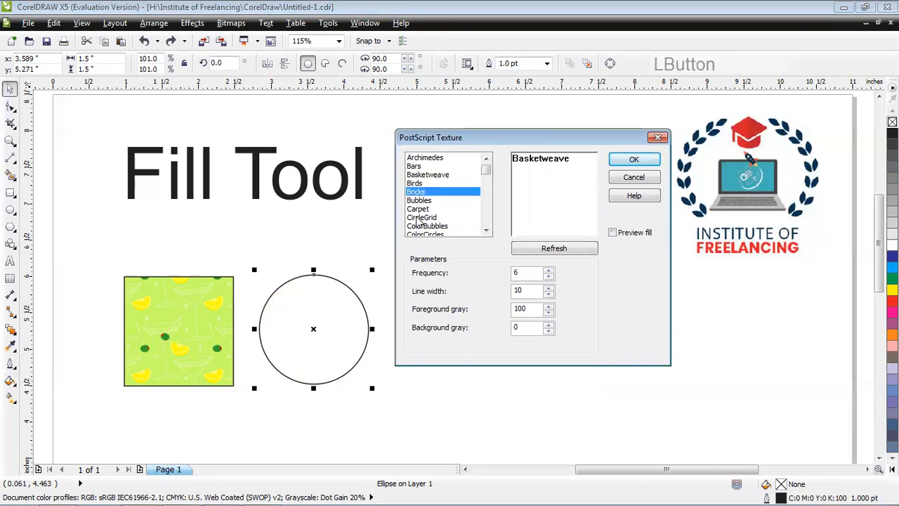
{"action": "left_click", "coordinate": [420, 217]}
{"action": "left_click", "coordinate": [570, 249]}
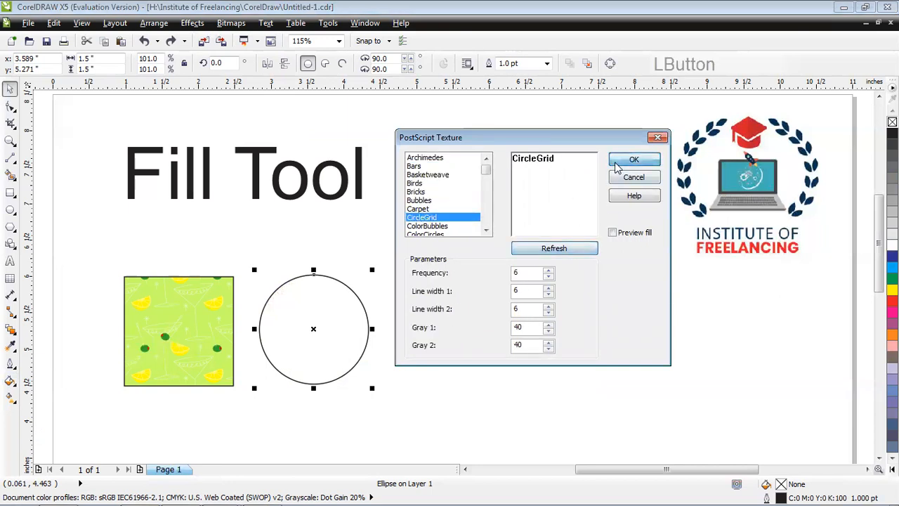
{"action": "left_click", "coordinate": [634, 159]}
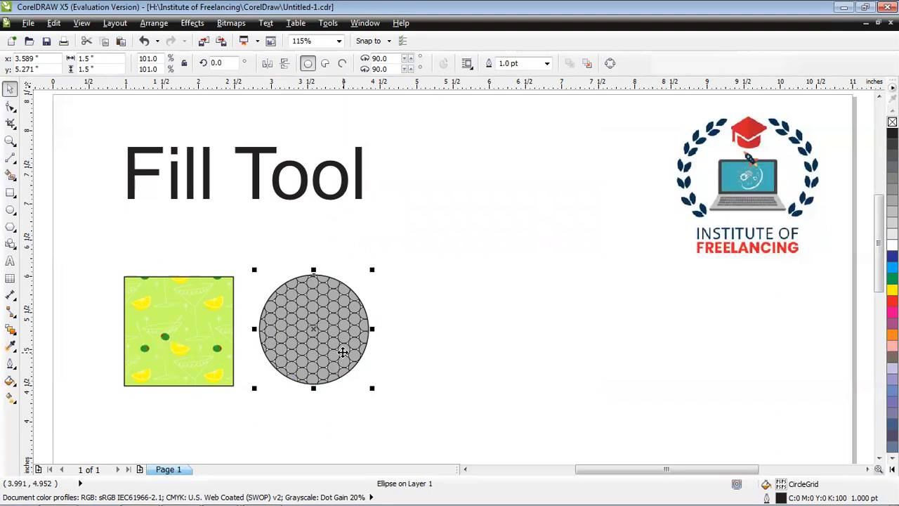
{"action": "key", "text": "ctrl+z"}
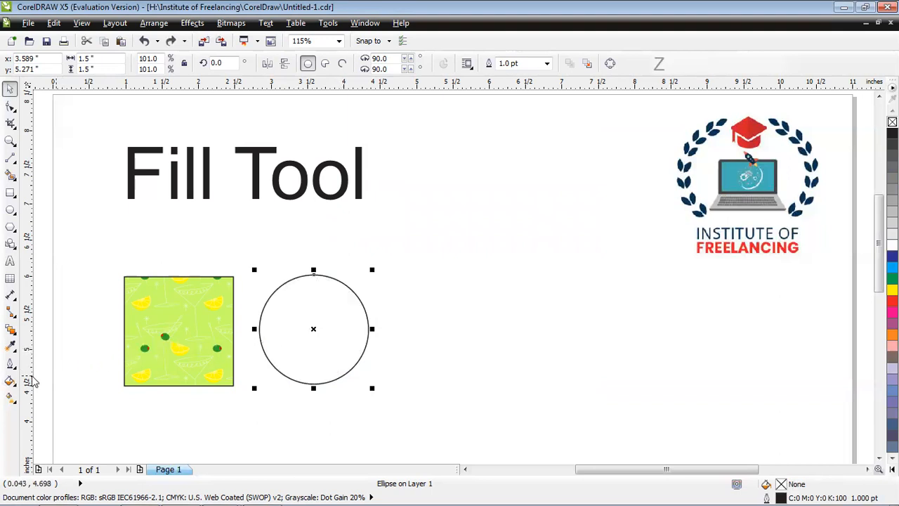
Fill the circle with the Carpet PostScript texture and deselect it.
{"action": "left_click", "coordinate": [10, 383]}
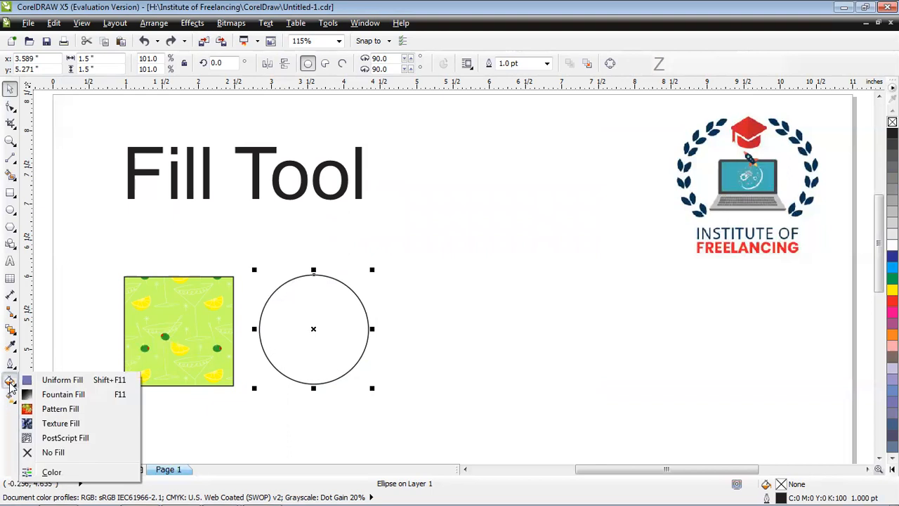
{"action": "left_click", "coordinate": [56, 440]}
{"action": "left_click", "coordinate": [57, 440]}
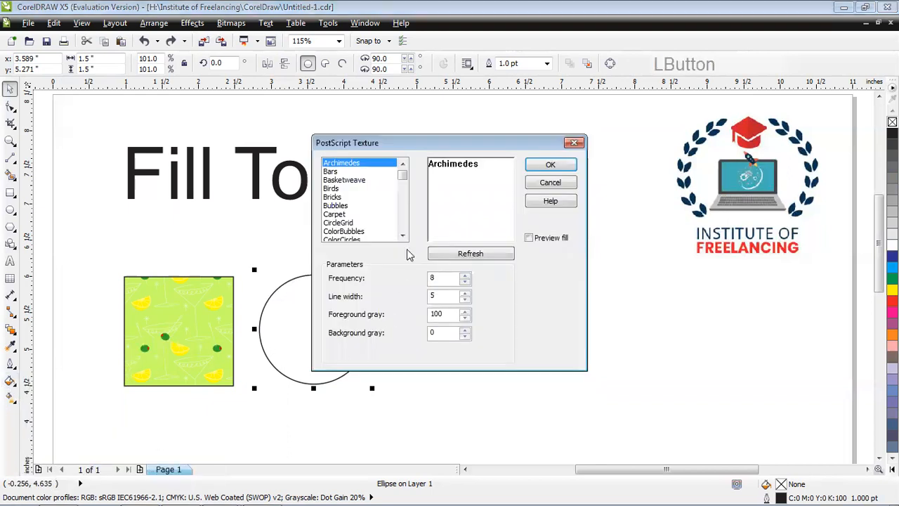
{"action": "left_click", "coordinate": [337, 205]}
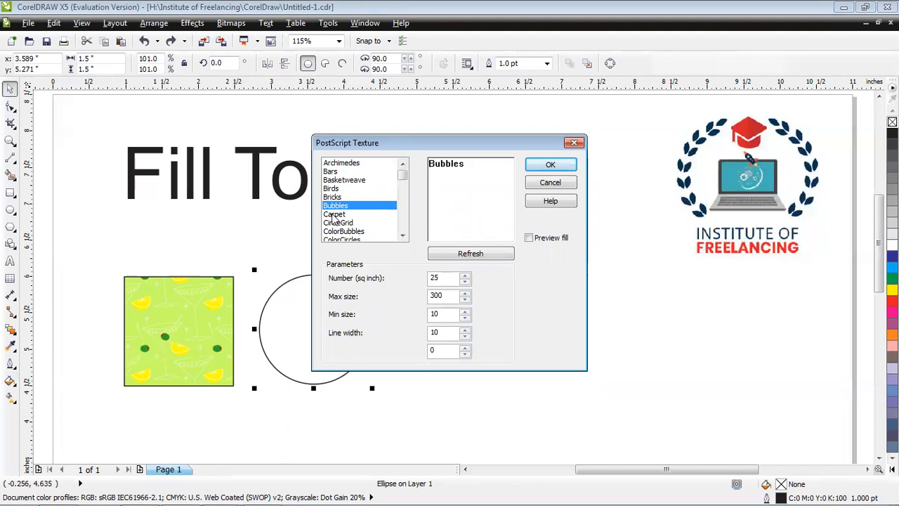
{"action": "left_click", "coordinate": [369, 214]}
{"action": "left_click", "coordinate": [550, 165]}
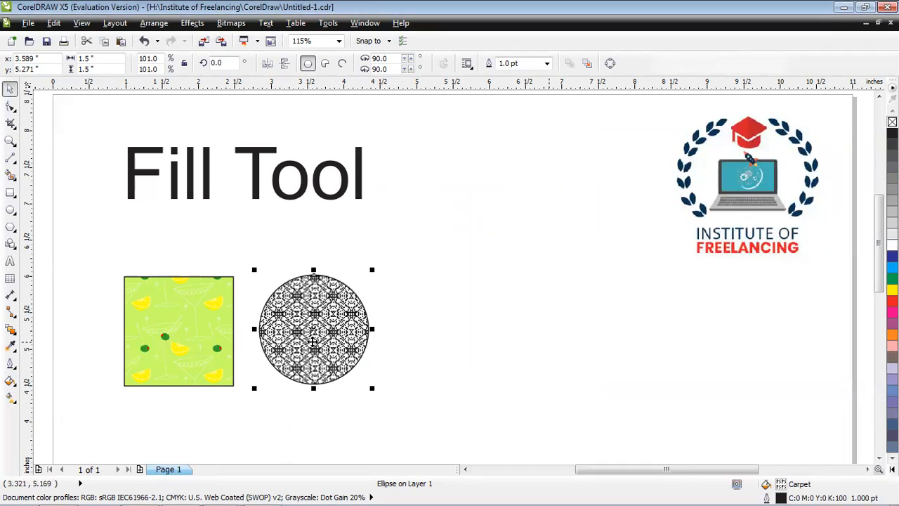
{"action": "left_click", "coordinate": [399, 332]}
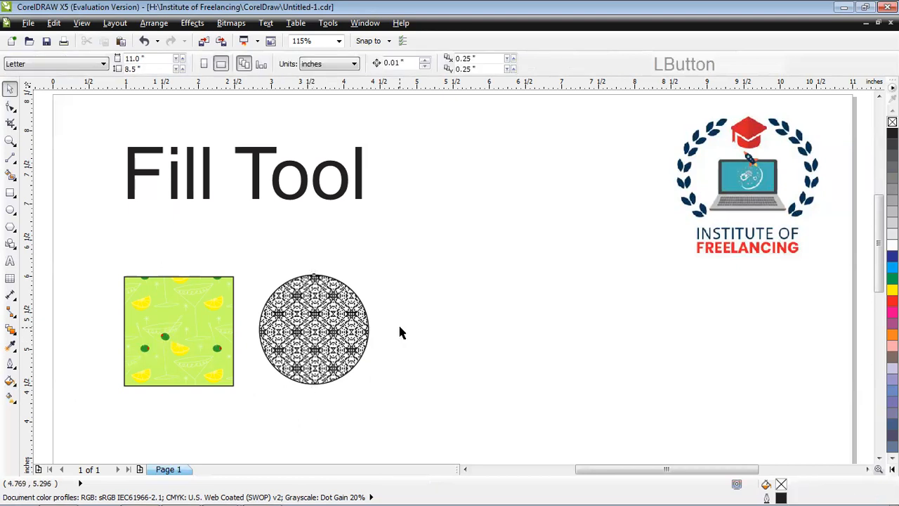
Set no fill as the default for new graphic objects, leaving artistic and paragraph text excluded.
{"action": "left_click", "coordinate": [10, 381]}
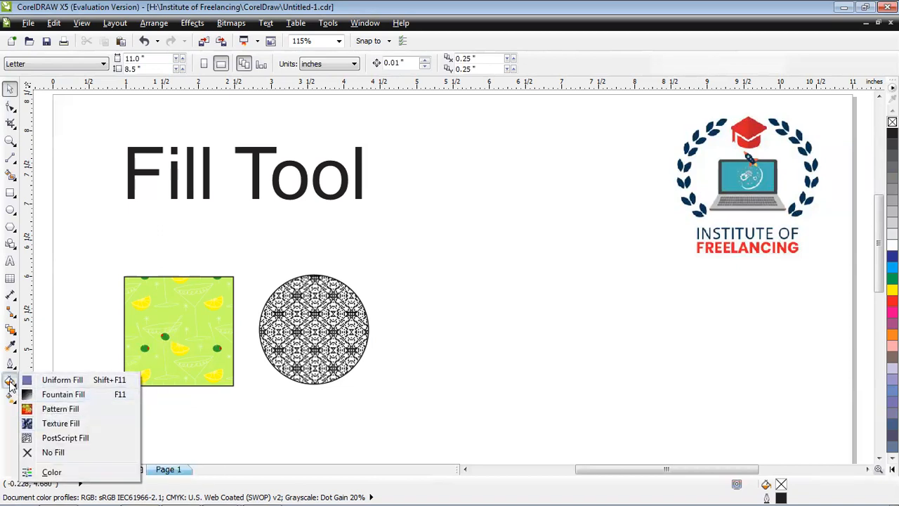
{"action": "left_click", "coordinate": [48, 454]}
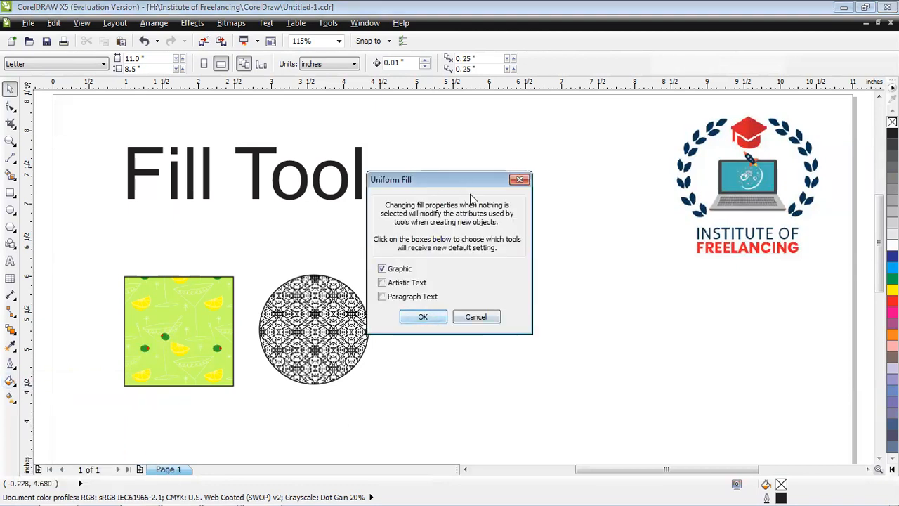
{"action": "left_click", "coordinate": [427, 317]}
Remove the fills from the circle and the square, then clear the selection.
{"action": "left_click", "coordinate": [323, 330]}
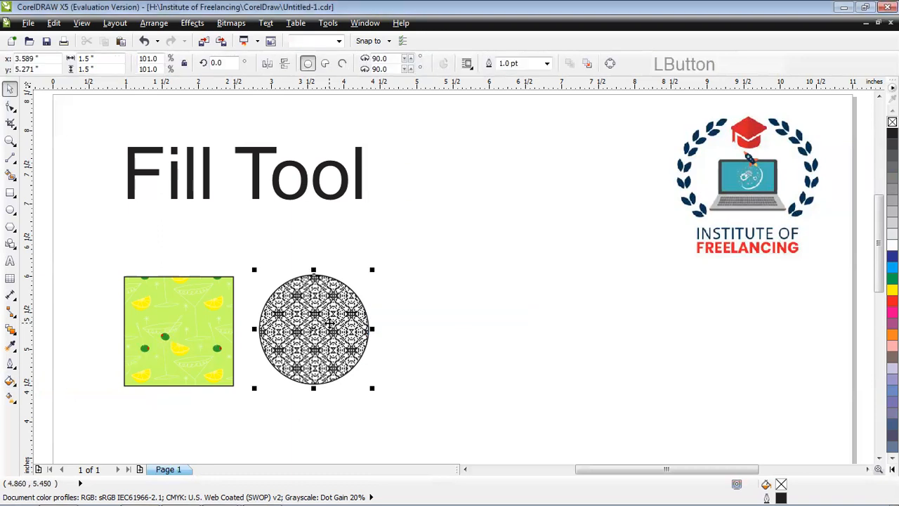
{"action": "left_click", "coordinate": [12, 382]}
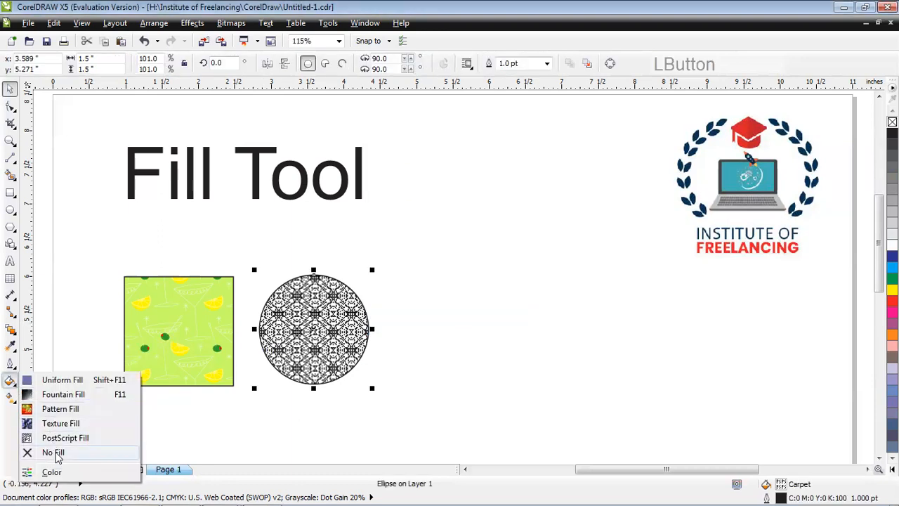
{"action": "left_click", "coordinate": [54, 452]}
{"action": "left_click", "coordinate": [192, 338]}
{"action": "left_click", "coordinate": [10, 382]}
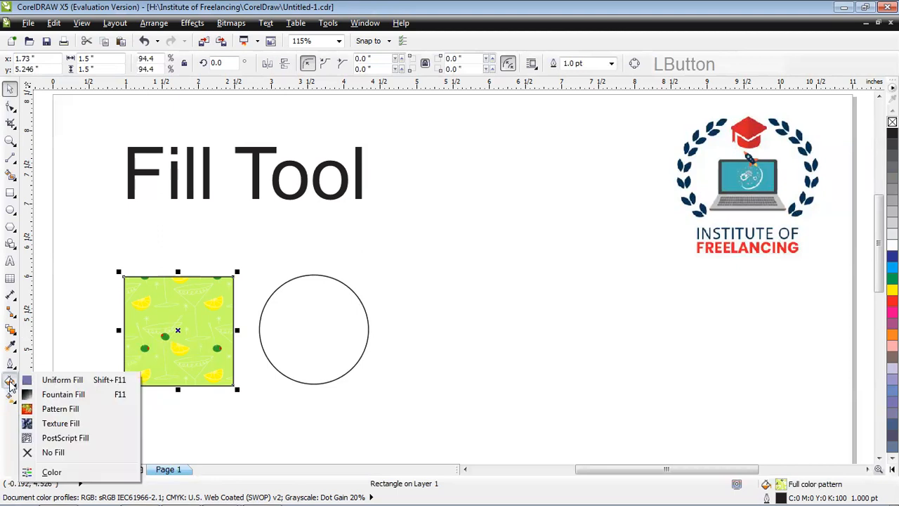
{"action": "left_click", "coordinate": [54, 453]}
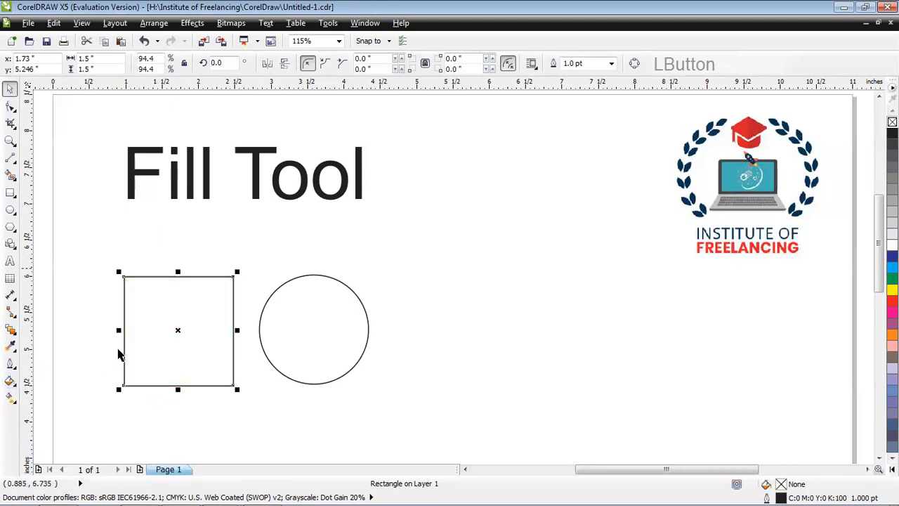
{"action": "left_click", "coordinate": [383, 335]}
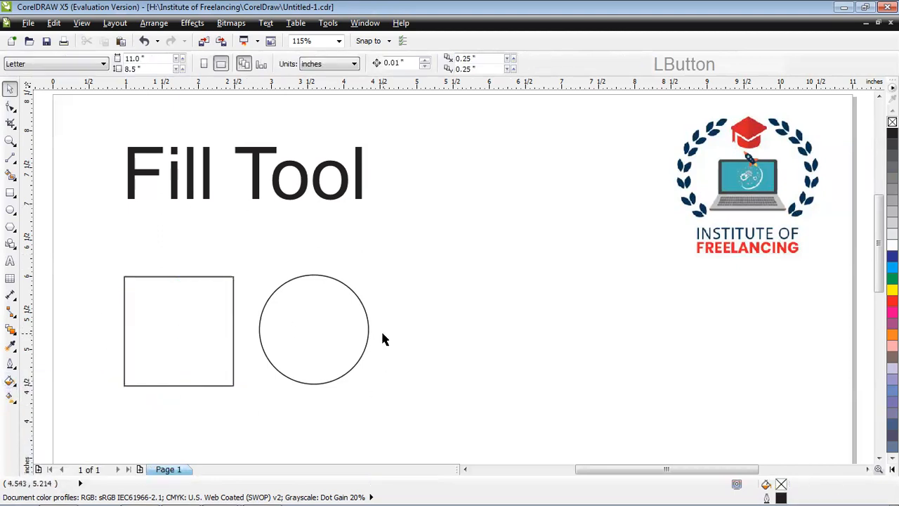